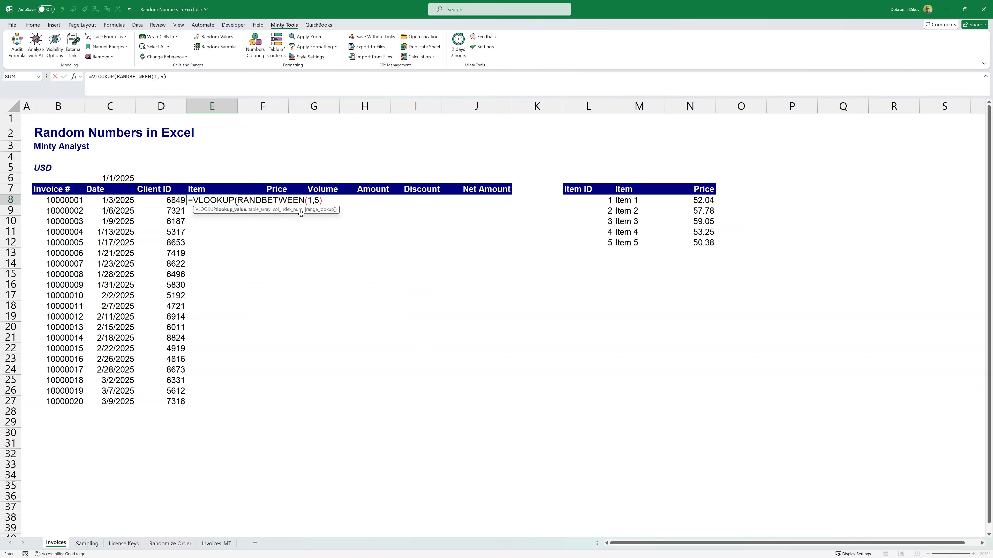
Step: Complete the formula =VLOOKUP(RANDBETWEEN(1,5),$L$7:$N$12,2,0) in E8 to pick a random item
{"action": "type", "text": ","}
{"action": "left_click_drag", "start_coordinate": [584, 192], "coordinate": [694, 243]}
{"action": "key", "text": "F4"}
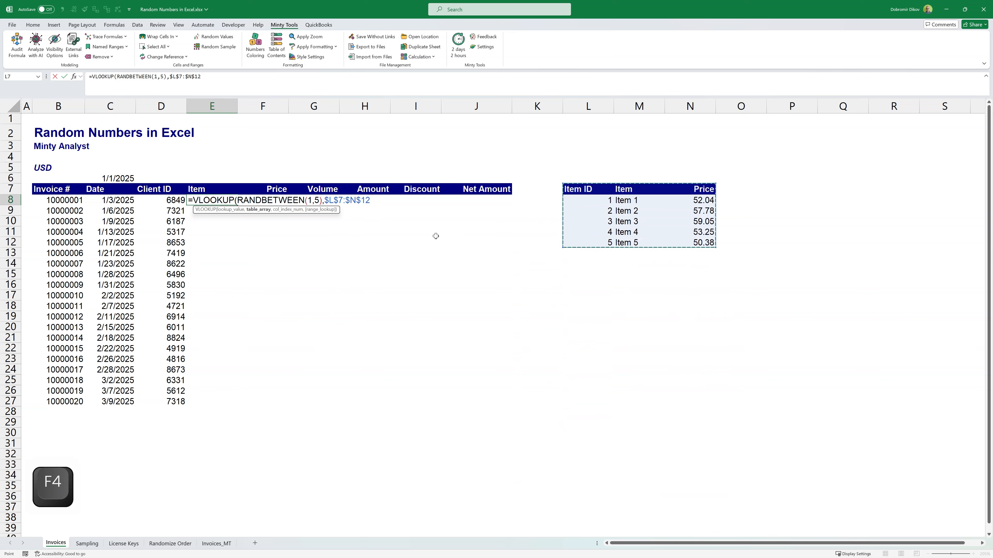
{"action": "type", "text": ",2,"}
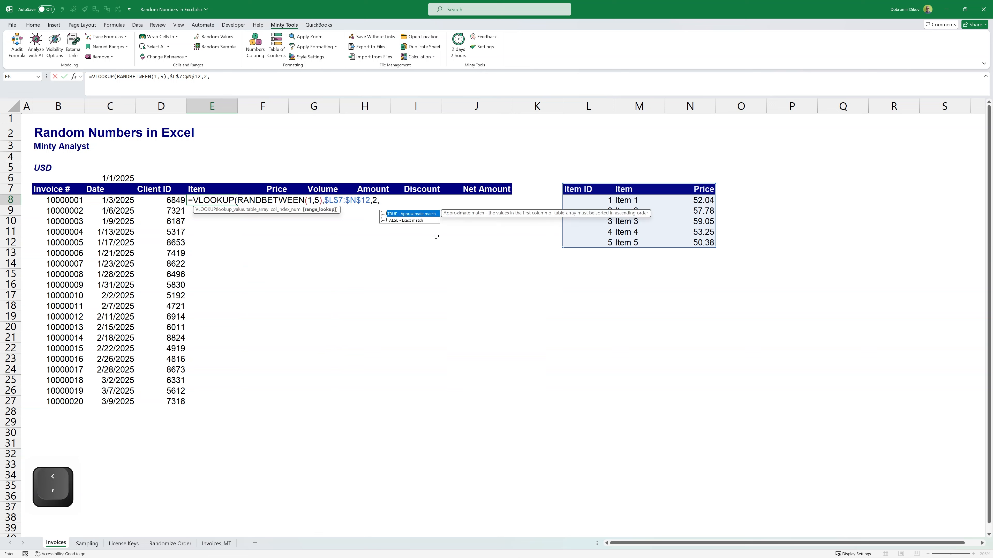
{"action": "type", "text": "0)"}
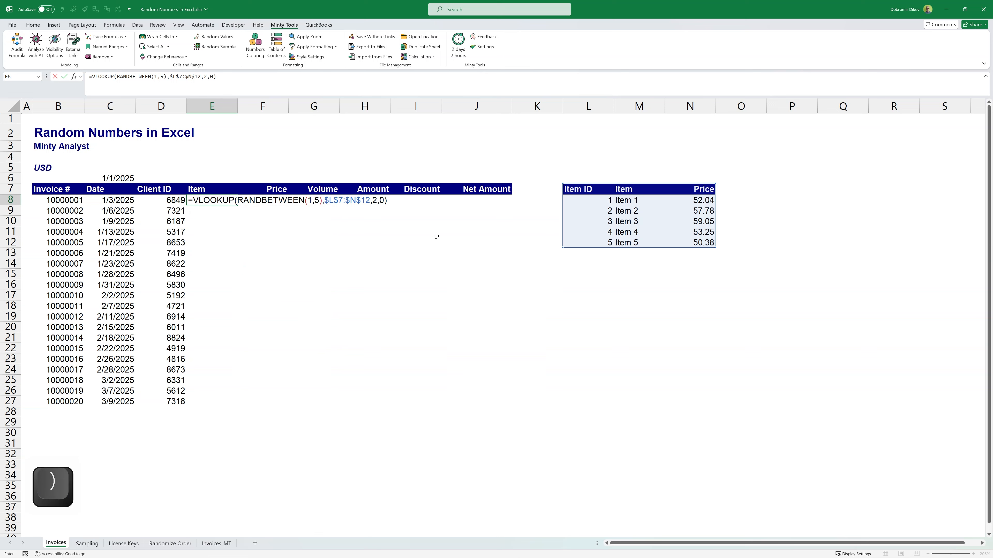
{"action": "key", "text": "Return"}
Step: Fill the random item formula down the Item column from E8 to E27
{"action": "key", "text": "Up"}
{"action": "key", "text": "Left"}
{"action": "key", "text": "ctrl+Down"}
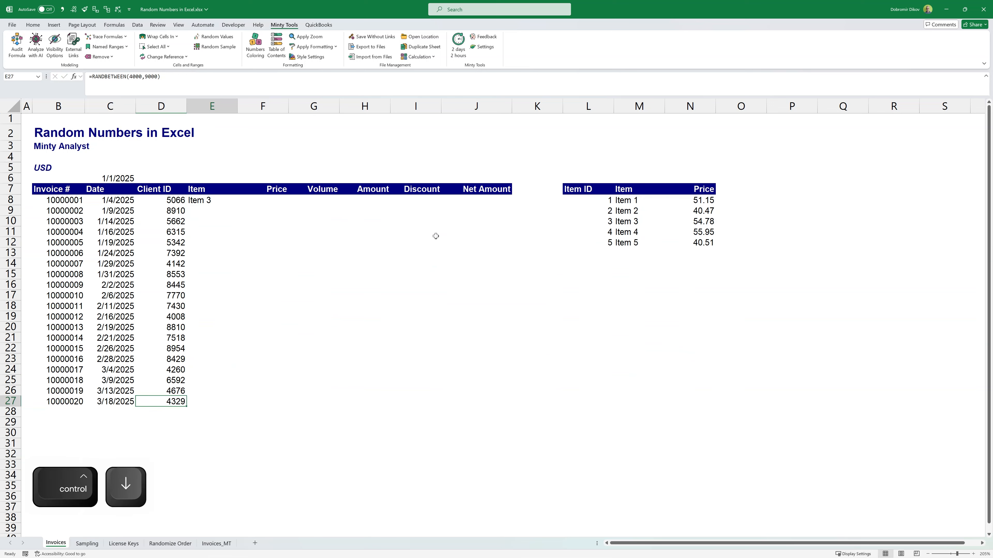
{"action": "key", "text": "Right"}
{"action": "key", "text": "ctrl+shift+Up"}
{"action": "key", "text": "ctrl+d"}
Step: Recalculate the sheet and examine how the random entries in the Item column change
{"action": "key", "text": "Right"}
{"action": "key", "text": "ctrl+Up"}
{"action": "key", "text": "Left"}
{"action": "key", "text": "Down"}
{"action": "key", "text": "Down"}
{"action": "key", "text": "Down"}
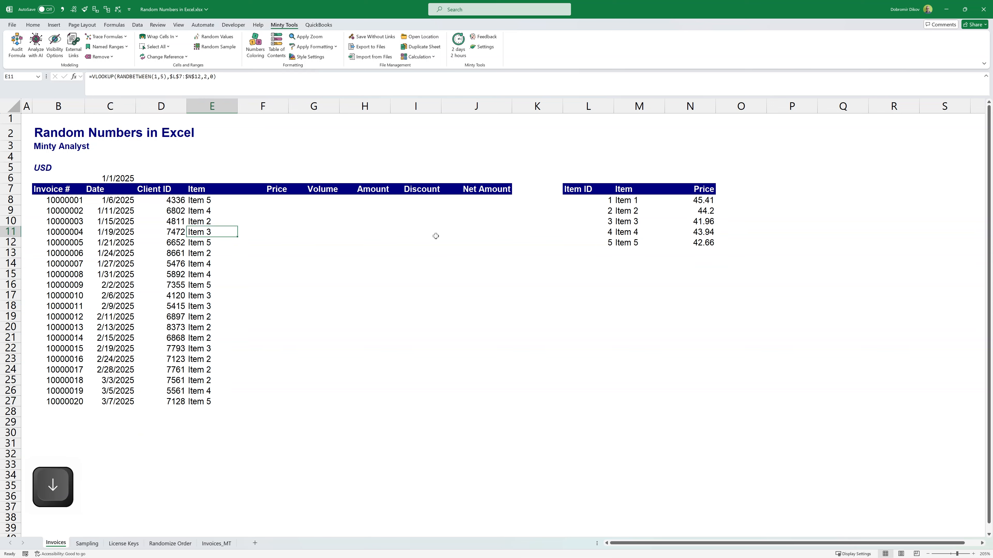
{"action": "key", "text": "F9"}
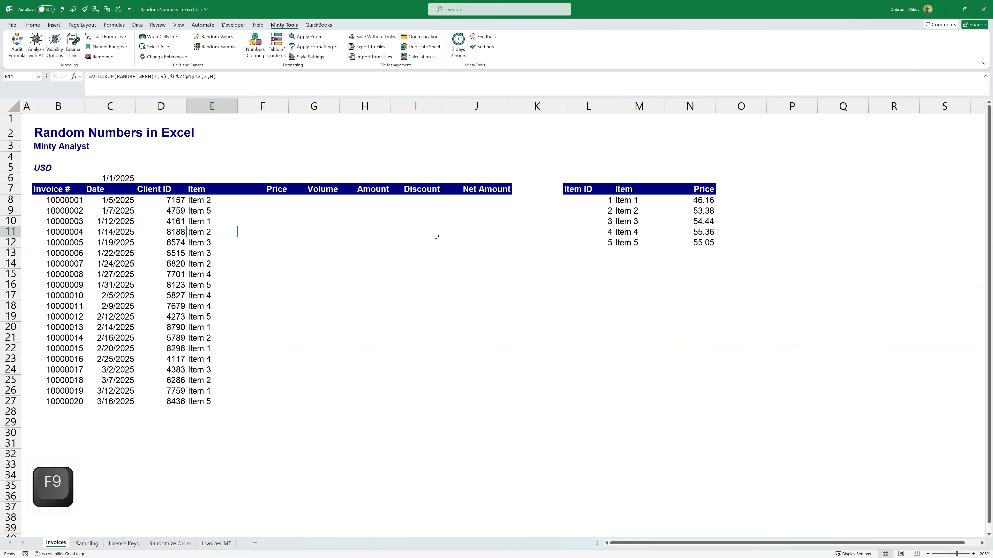
{"action": "key", "text": "Down"}
{"action": "key", "text": "Down"}
{"action": "key", "text": "Down"}
{"action": "key", "text": "Up"}
{"action": "key", "text": "Up"}
{"action": "key", "text": "Up"}
{"action": "key", "text": "Up"}
{"action": "key", "text": "Up"}
{"action": "key", "text": "Up"}
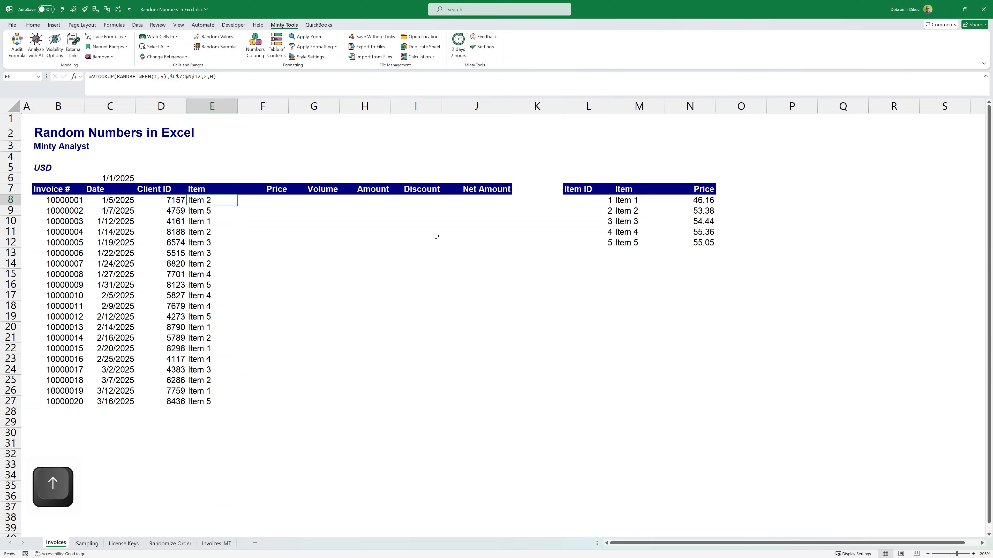
Step: Enter =VLOOKUP(E8,$M$7:$N$12,2,0) in F8 to look up the item's price
{"action": "key", "text": "Right"}
{"action": "key", "text": "Left"}
{"action": "key", "text": "Right"}
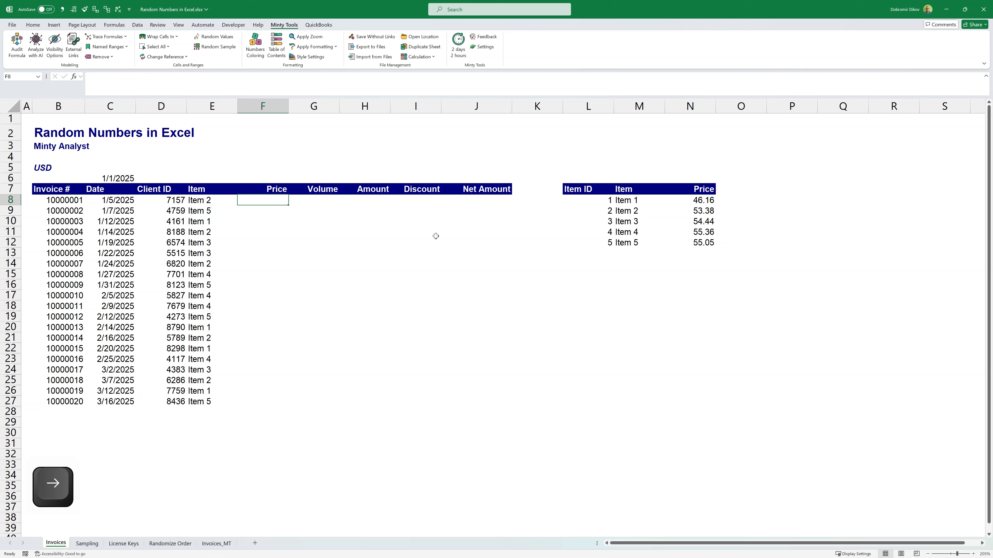
{"action": "type", "text": "="}
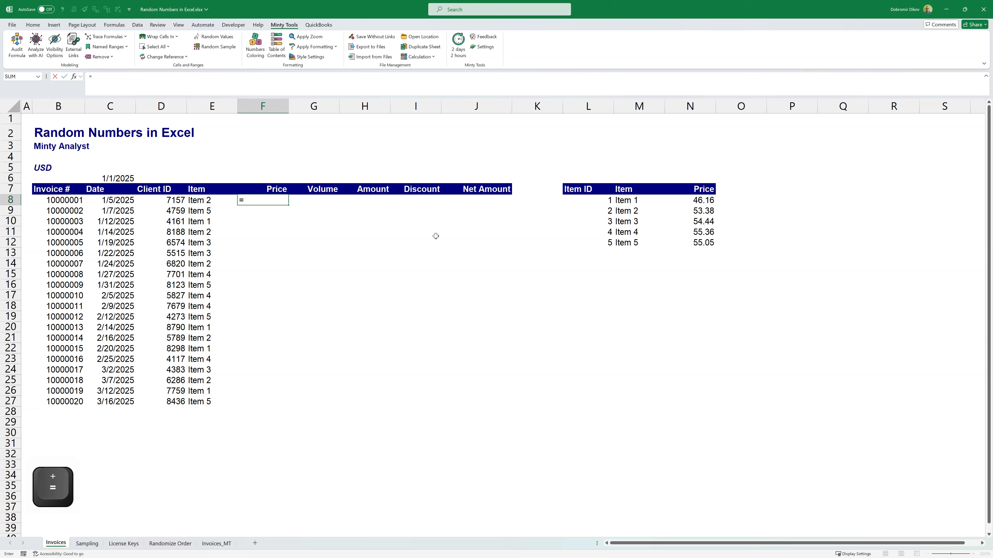
{"action": "type", "text": "VLOOKUP("}
{"action": "key", "text": "Left"}
{"action": "type", "text": ","}
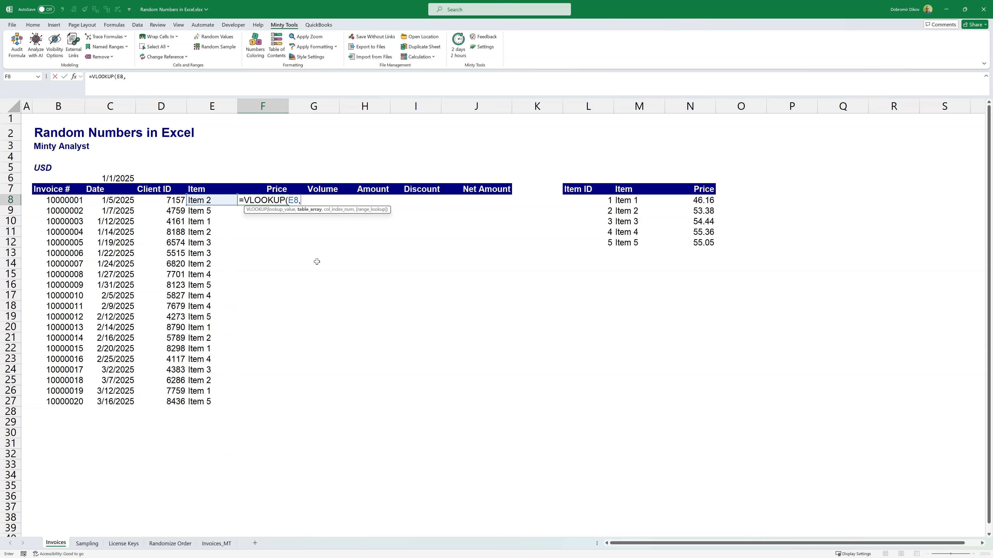
{"action": "left_click_drag", "start_coordinate": [640, 191], "coordinate": [703, 245]}
{"action": "key", "text": "F4"}
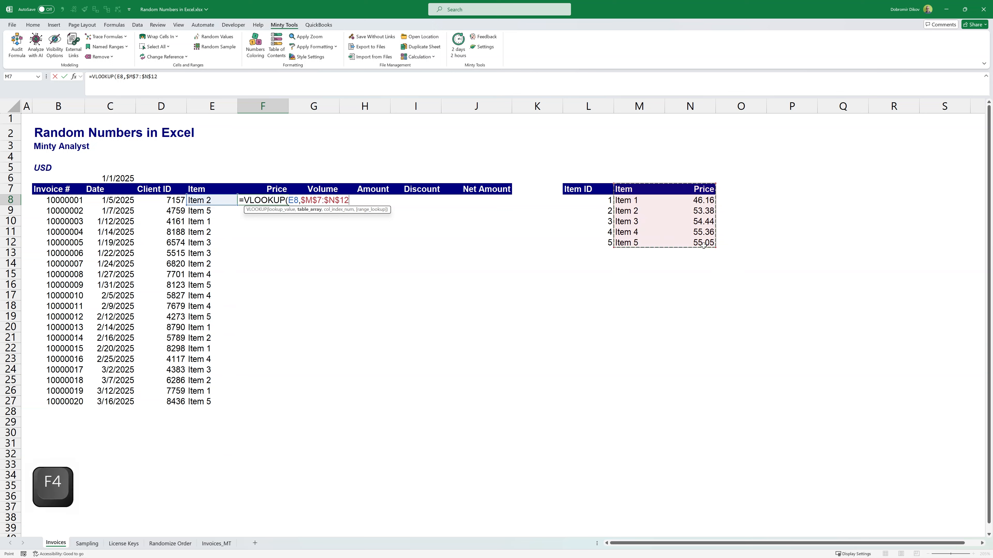
{"action": "type", "text": ",2,0)"}
{"action": "key", "text": "Return"}
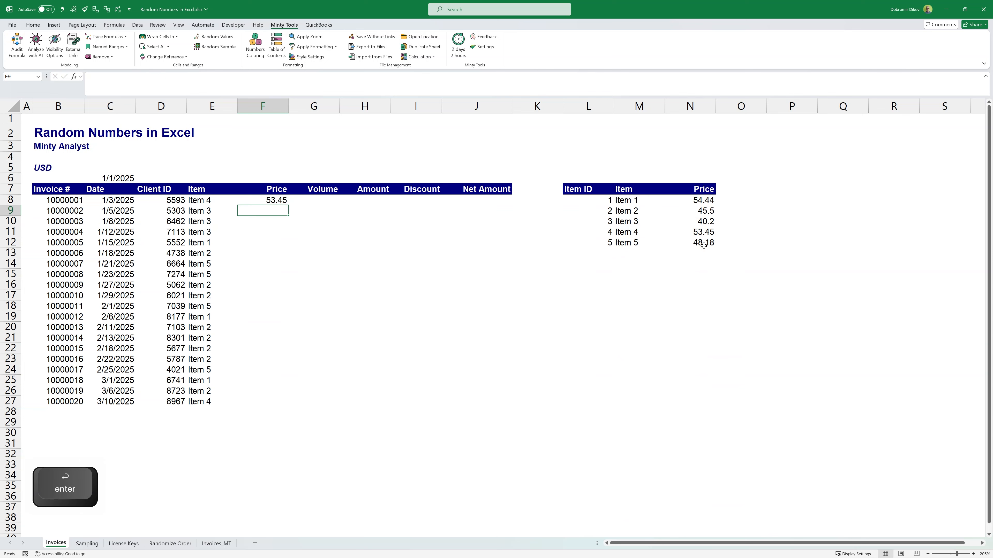
Step: Fill the price lookup formula down the Price column from F8 to F27
{"action": "key", "text": "Up"}
{"action": "key", "text": "Left"}
{"action": "key", "text": "ctrl+Down"}
{"action": "key", "text": "Right"}
{"action": "key", "text": "ctrl+shift+Up"}
{"action": "key", "text": "ctrl+d"}
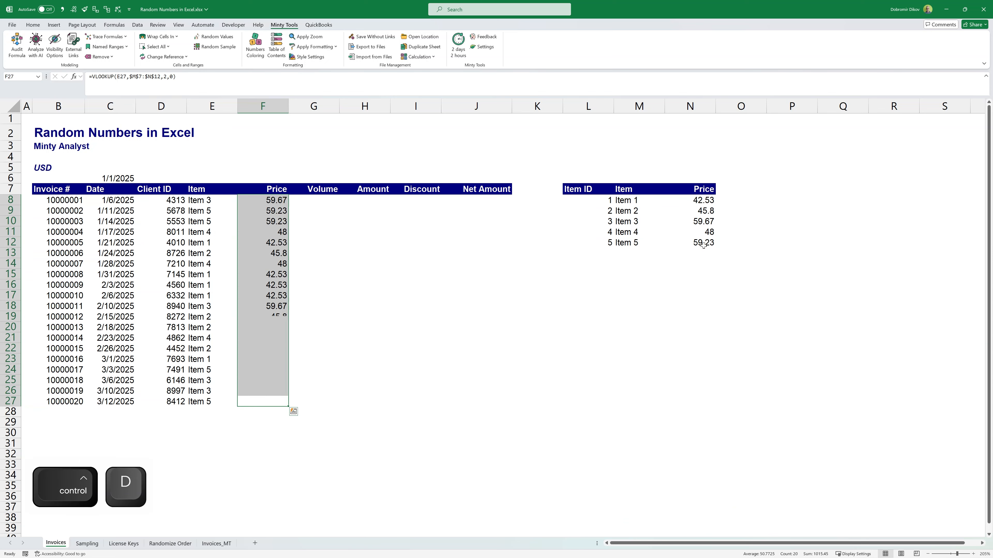
Step: Check the filled prices in the Price column against the items beside them
{"action": "key", "text": "Down"}
{"action": "key", "text": "Up"}
{"action": "key", "text": "Up"}
{"action": "key", "text": "Up"}
{"action": "key", "text": "Up"}
{"action": "key", "text": "Up"}
{"action": "key", "text": "Up"}
{"action": "key", "text": "Up"}
{"action": "key", "text": "Up"}
{"action": "key", "text": "Up"}
{"action": "key", "text": "Up"}
{"action": "key", "text": "Left"}
{"action": "key", "text": "Right"}
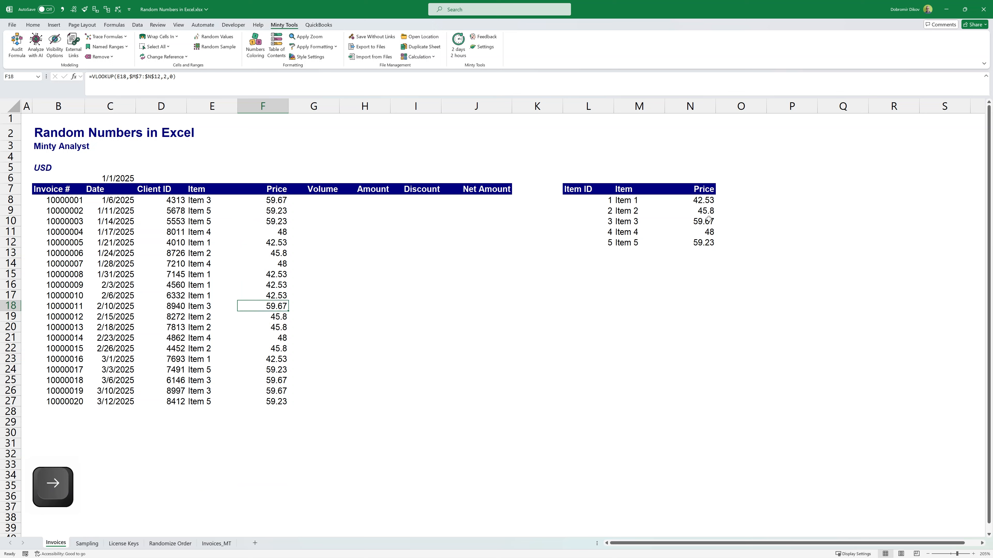
Step: Format the prices in N8:N12 and F8:F27 as numbers with two decimal places
{"action": "left_click_drag", "start_coordinate": [703, 200], "coordinate": [714, 245]}
{"action": "key", "text": "alt+2"}
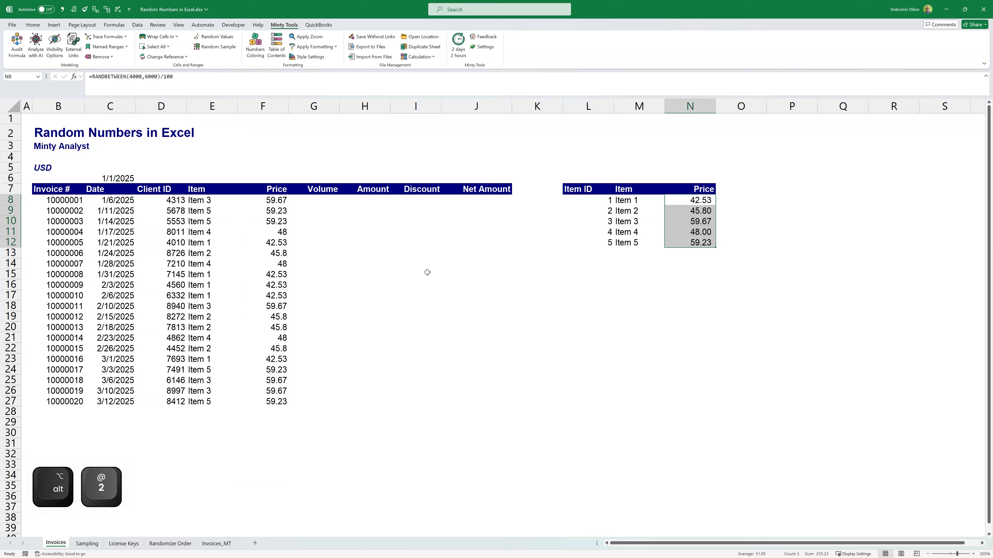
{"action": "left_click_drag", "start_coordinate": [282, 202], "coordinate": [284, 401]}
{"action": "key", "text": "alt+2"}
Step: Enter =RANDBETWEEN(1,5) in G8 and fill it down the Volume column to G27
{"action": "left_click", "coordinate": [315, 204]}
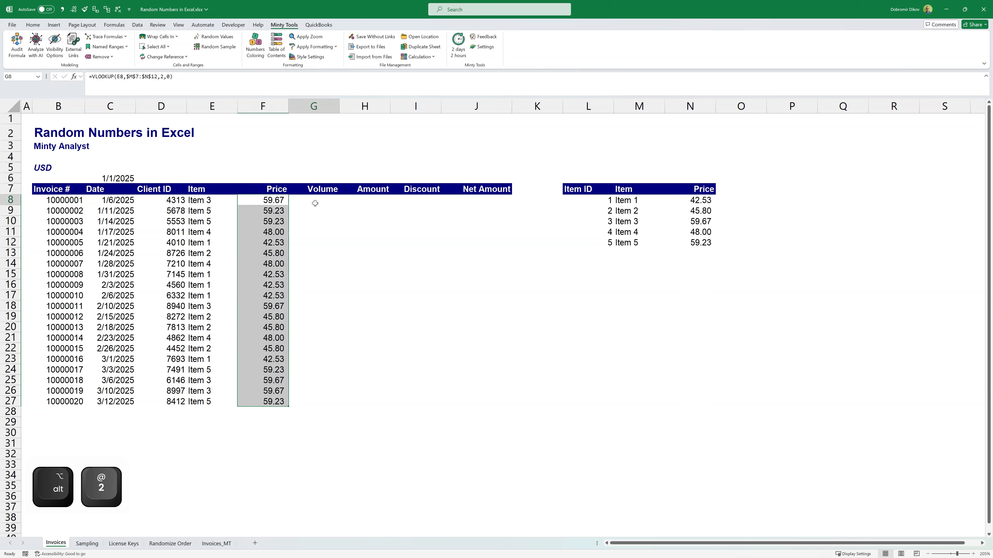
{"action": "type", "text": "=randbe"}
{"action": "key", "text": "Tab"}
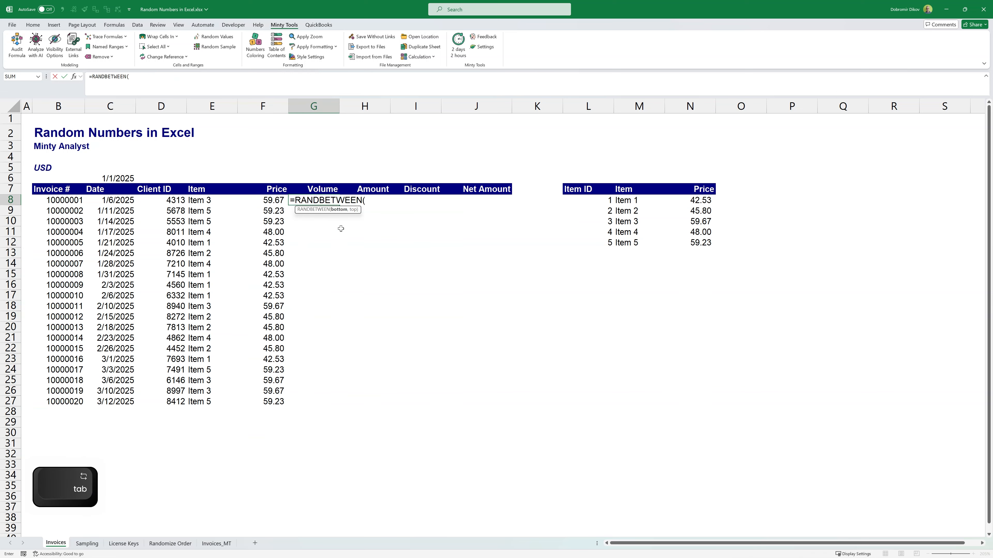
{"action": "type", "text": "2,5)"}
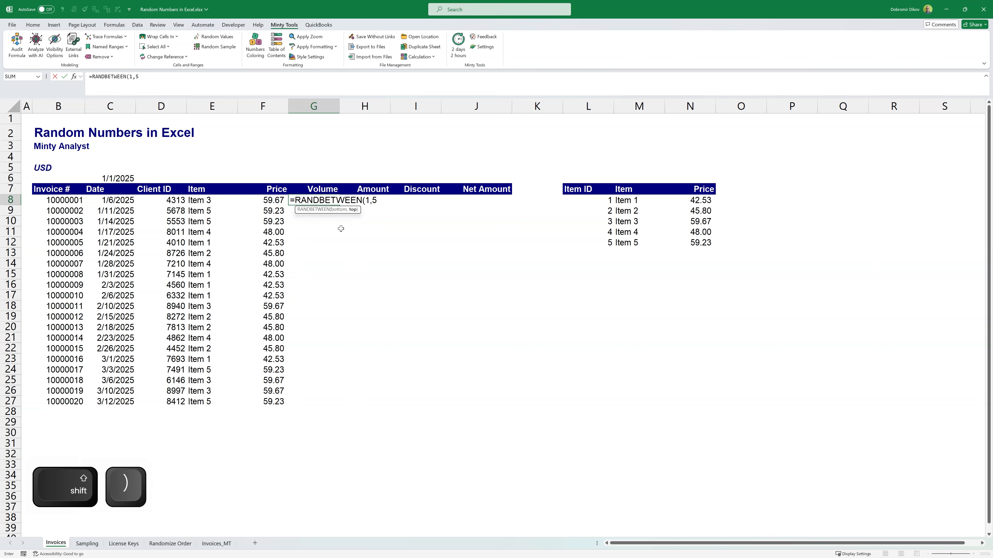
{"action": "key", "text": "Return"}
Step: Enter =F8*G8 in H8 to calculate the first invoice's amount
{"action": "type", "text": "="}
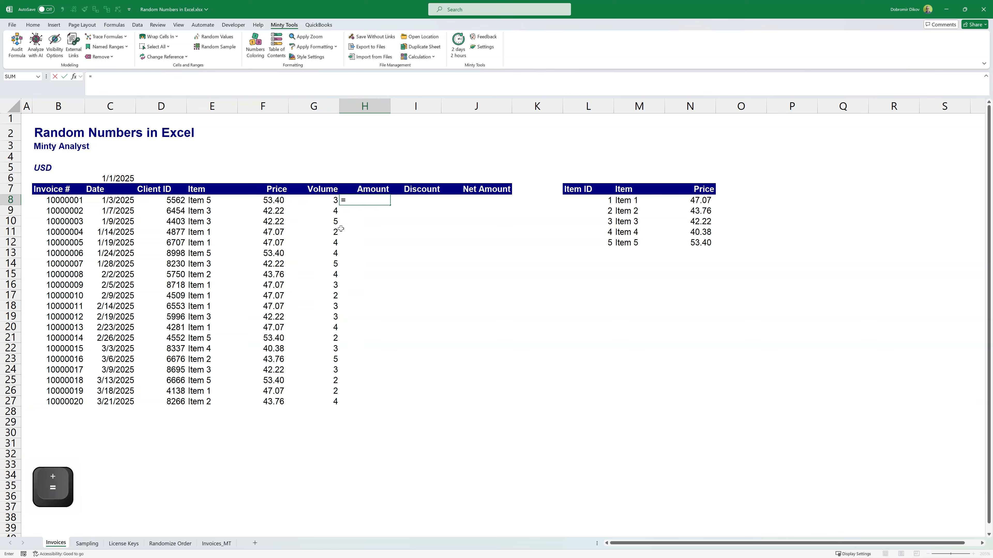
{"action": "key", "text": "Left"}
{"action": "key", "text": "Left"}
{"action": "type", "text": "*"}
{"action": "key", "text": "Left"}
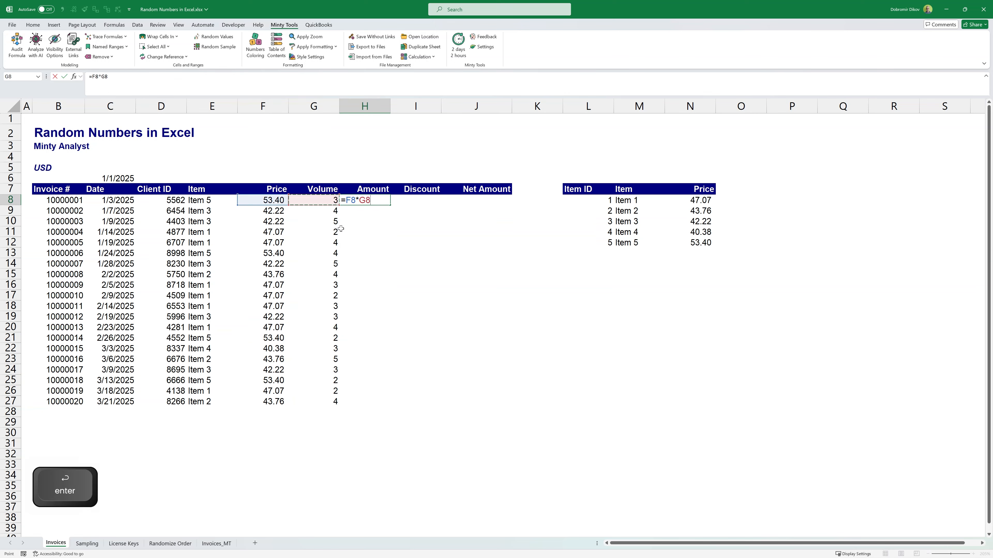
{"action": "key", "text": "ctrl+Return"}
Step: Fill the amount formula down the Amount column from H8 to H27
{"action": "key", "text": "shift+Down"}
{"action": "key", "text": "shift+Down"}
{"action": "key", "text": "shift+Down"}
{"action": "key", "text": "shift+Down"}
{"action": "key", "text": "shift+Down"}
{"action": "key", "text": "shift+Down"}
{"action": "key", "text": "shift+Down"}
{"action": "key", "text": "shift+Down"}
{"action": "key", "text": "shift+Down"}
{"action": "key", "text": "shift+Down"}
{"action": "key", "text": "shift+Down"}
{"action": "key", "text": "shift+Down"}
{"action": "key", "text": "shift+Down"}
{"action": "key", "text": "shift+Down"}
{"action": "key", "text": "shift+Down"}
{"action": "key", "text": "shift+Down"}
{"action": "key", "text": "shift+Down"}
{"action": "key", "text": "shift+Down"}
{"action": "key", "text": "shift+Down"}
{"action": "key", "text": "ctrl+d"}
Step: Enter =RANDBETWEEN(0,100)/1000 in I8 to generate a random discount
{"action": "key", "text": "Right"}
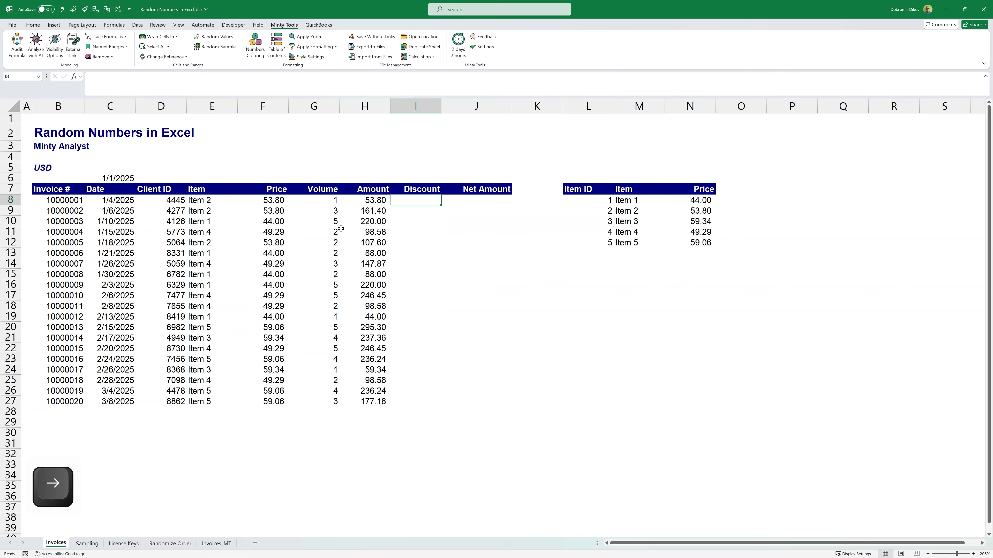
{"action": "type", "text": "=randb"}
{"action": "key", "text": "Tab"}
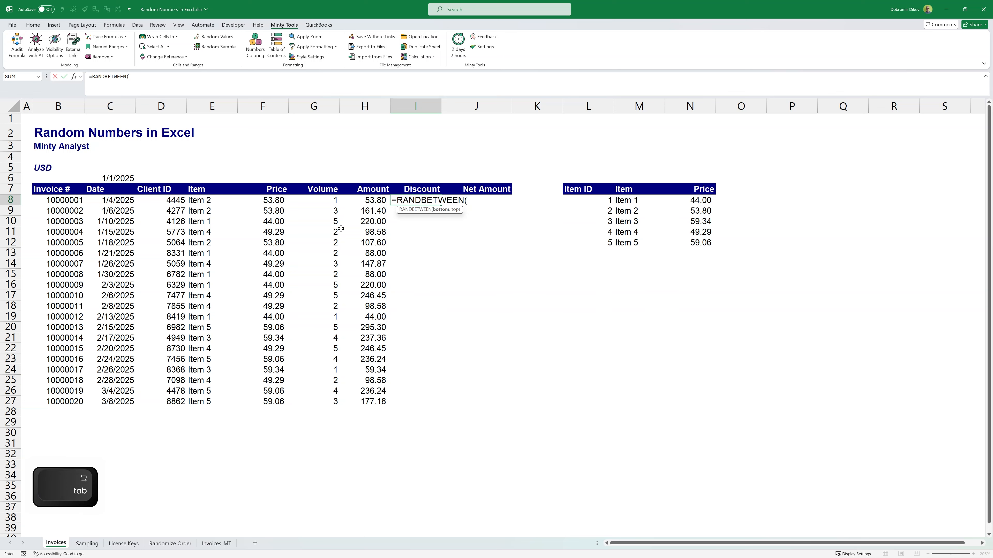
{"action": "type", "text": "0,"}
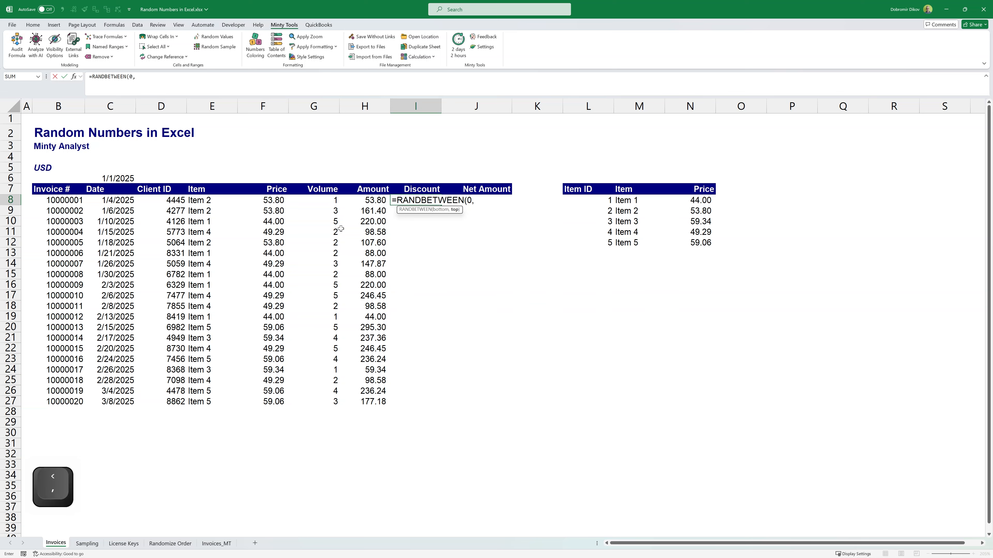
{"action": "type", "text": "100)/100"}
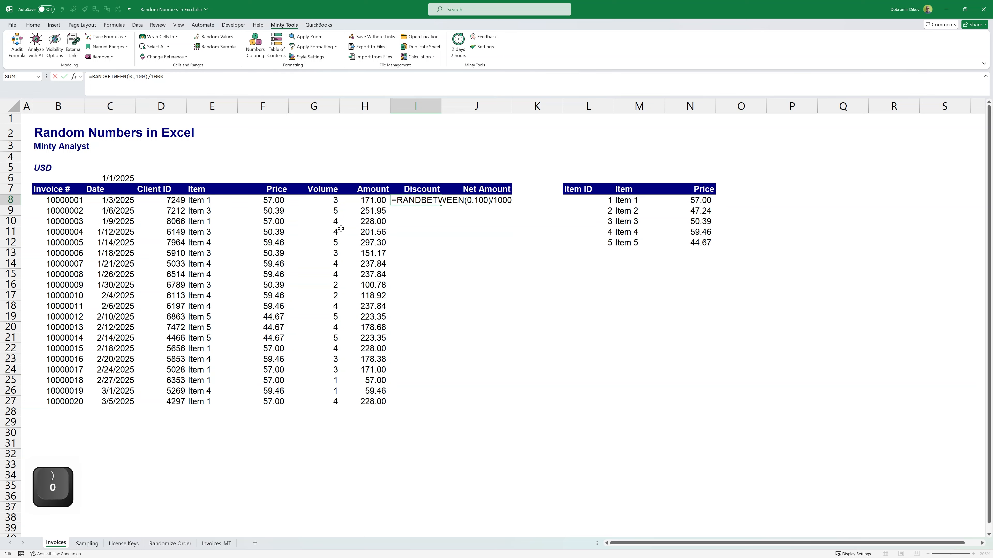
{"action": "type", "text": "0"}
{"action": "key", "text": "Return"}
Step: Fill the random discount formula down the Discount column from I8 to I27
{"action": "key", "text": "Up"}
{"action": "key", "text": "shift+Down"}
{"action": "key", "text": "shift+Down"}
{"action": "key", "text": "shift+Down"}
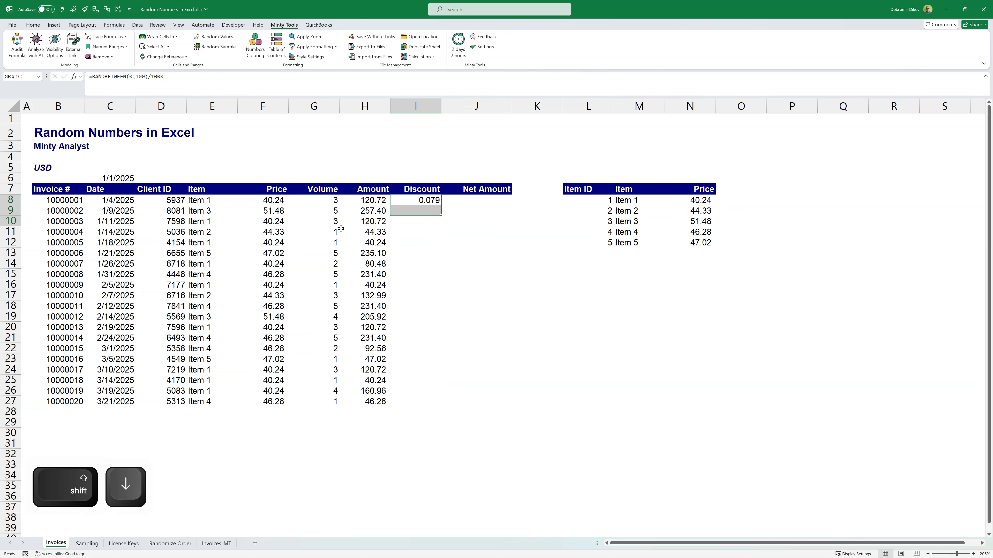
{"action": "key", "text": "shift+Down"}
{"action": "key", "text": "shift+Down"}
{"action": "key", "text": "shift+Down"}
{"action": "key", "text": "shift+Down"}
{"action": "key", "text": "shift+Down"}
{"action": "key", "text": "shift+Down"}
{"action": "key", "text": "shift+Down"}
{"action": "key", "text": "shift+Down"}
{"action": "key", "text": "shift+Down"}
{"action": "key", "text": "shift+Down"}
{"action": "key", "text": "shift+Down"}
{"action": "key", "text": "shift+Down"}
{"action": "key", "text": "shift+Down"}
{"action": "key", "text": "shift+Down"}
{"action": "key", "text": "shift+Down"}
{"action": "key", "text": "shift+Down"}
{"action": "key", "text": "ctrl+d"}
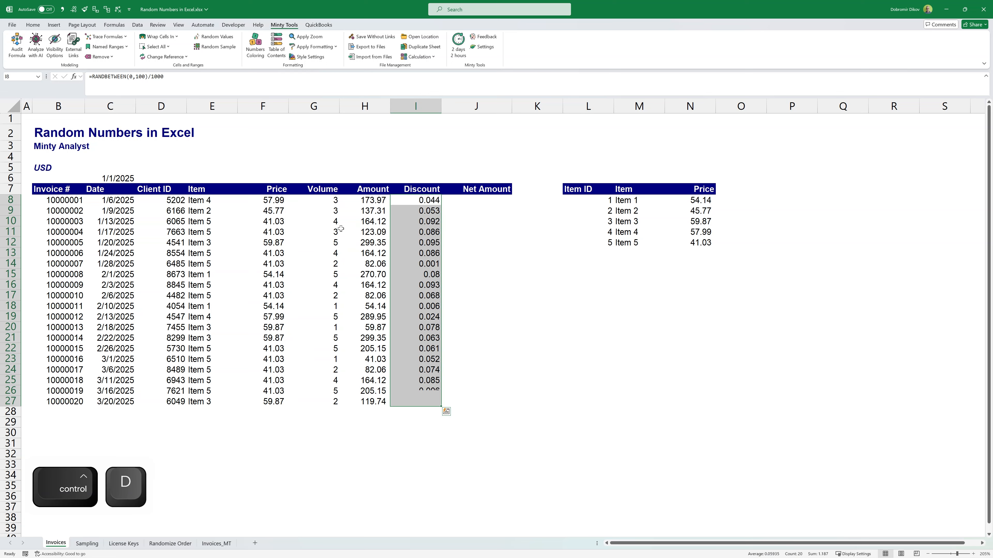
Step: Format the discounts in I8:I27 as percentages with one decimal place
{"action": "key", "text": "h"}
{"action": "key", "text": "p"}
{"action": "key", "text": "h"}
{"action": "key", "text": "0"}
Step: Enter =(1-I8)*H8 in J8 to calculate the first invoice's net amount
{"action": "key", "text": "Right"}
{"action": "type", "text": "=(1-"}
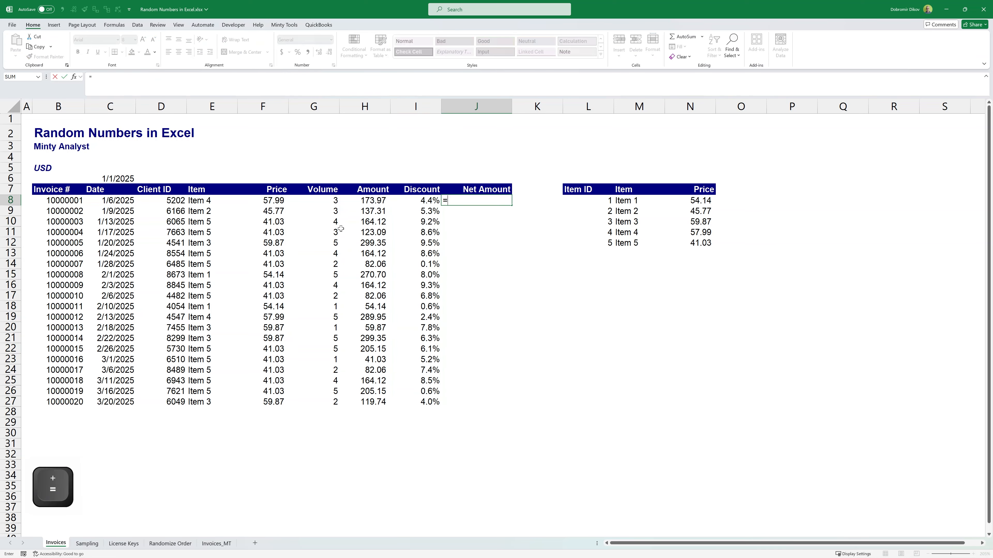
{"action": "key", "text": "Left"}
{"action": "type", "text": ")*"}
{"action": "key", "text": "Left"}
{"action": "key", "text": "Return"}
Step: Fill the net amount formula down the Net Amount column from J8 to J27
{"action": "key", "text": "Up"}
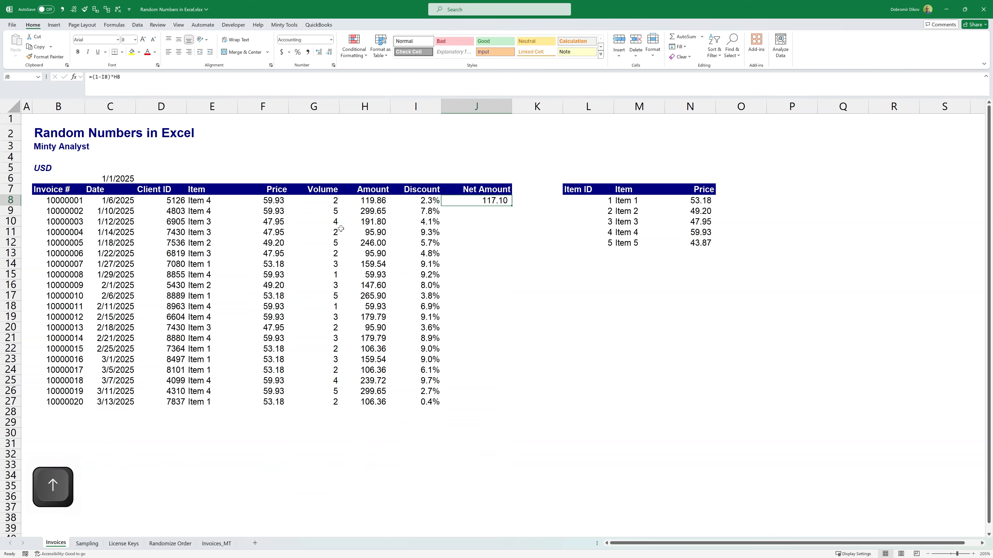
{"action": "key", "text": "Left"}
{"action": "key", "text": "ctrl+Down"}
{"action": "key", "text": "ctrl+Up"}
{"action": "key", "text": "ctrl+Down"}
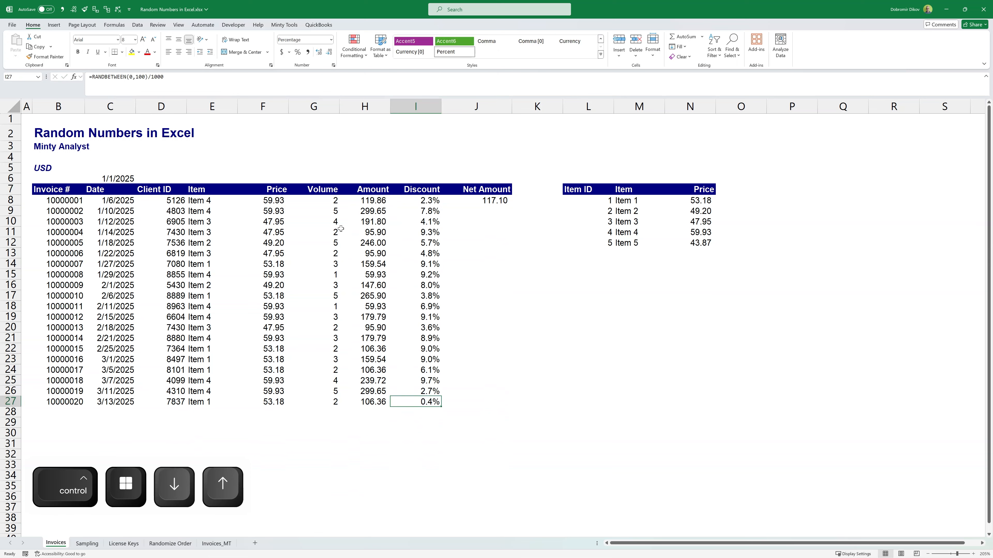
{"action": "key", "text": "Right"}
{"action": "key", "text": "ctrl+shift+Up"}
{"action": "key", "text": "ctrl+d"}
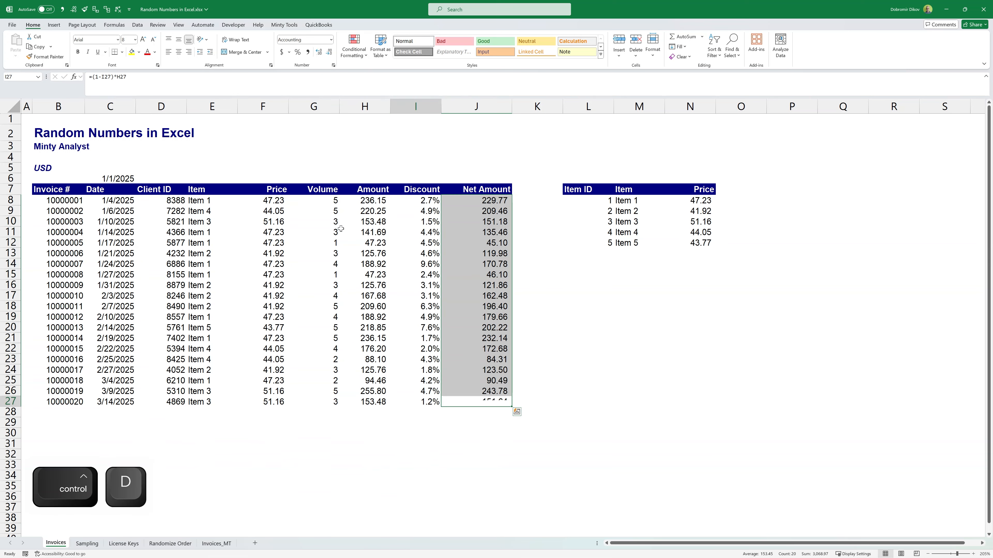
{"action": "key", "text": "Left"}
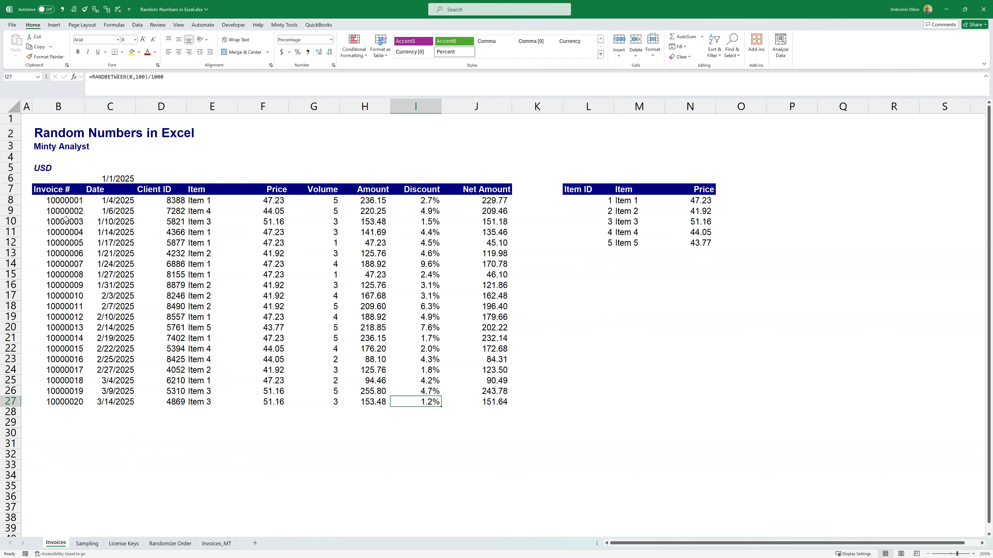
Step: On the Sampling sheet, enter =SEQUENCE(COUNTA(G8:G45)) in H8 to number every sales row in the Unique ID column
{"action": "key", "text": "ctrl+Page_Down"}
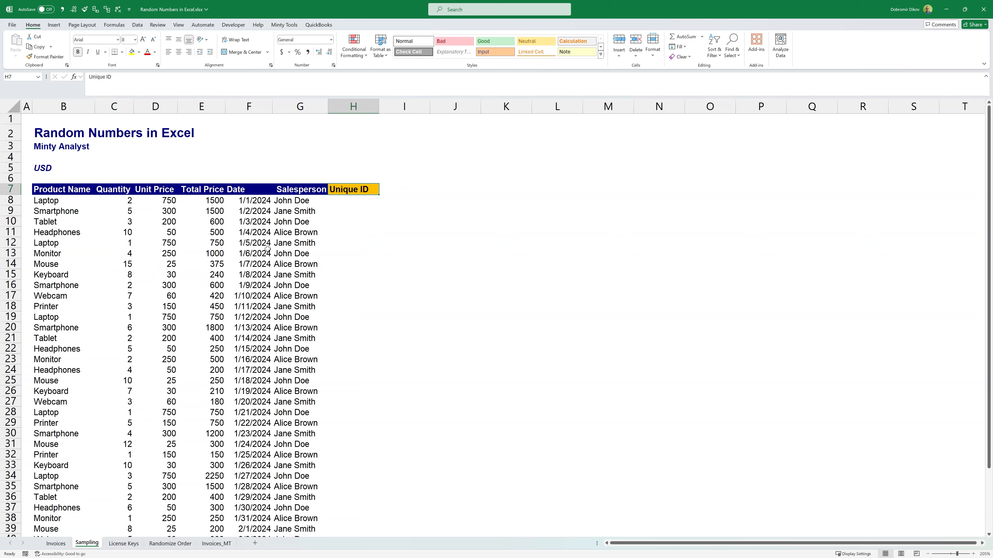
{"action": "left_click_drag", "start_coordinate": [52, 199], "coordinate": [297, 445]}
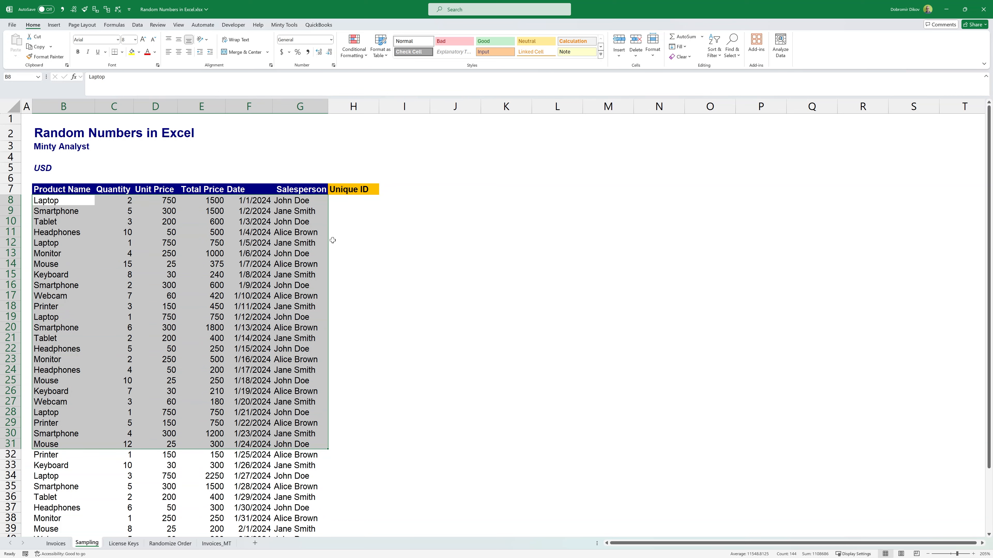
{"action": "left_click", "coordinate": [354, 202]}
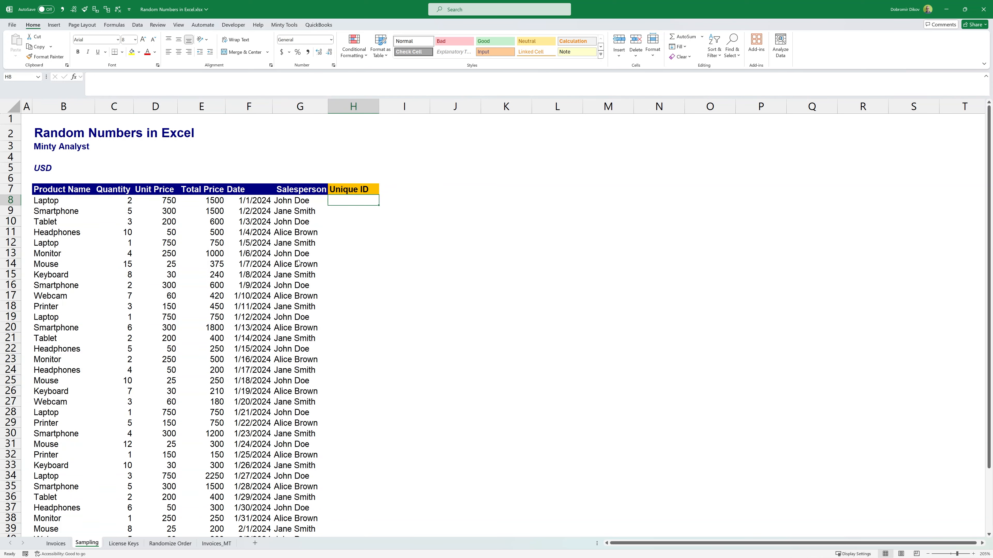
{"action": "type", "text": "=seq"}
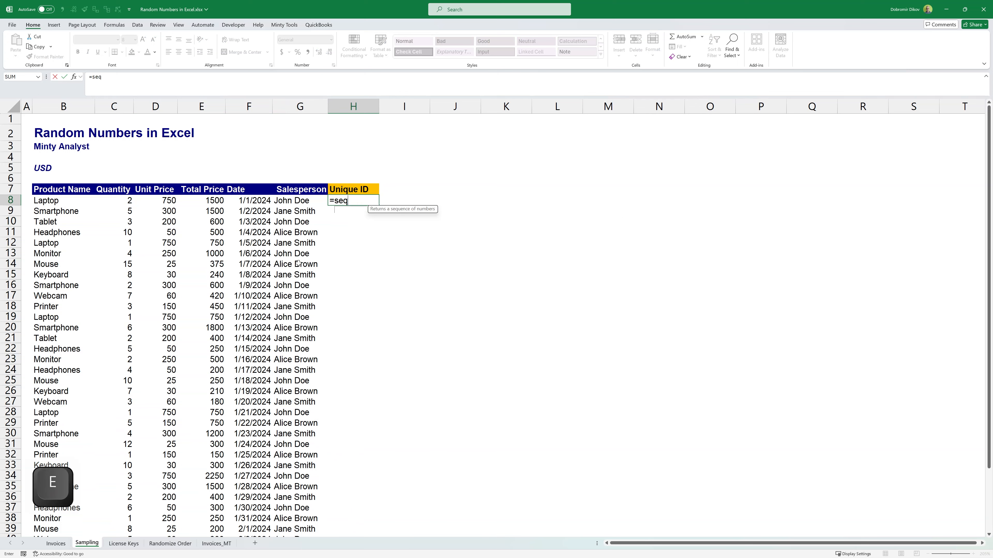
{"action": "key", "text": "Tab"}
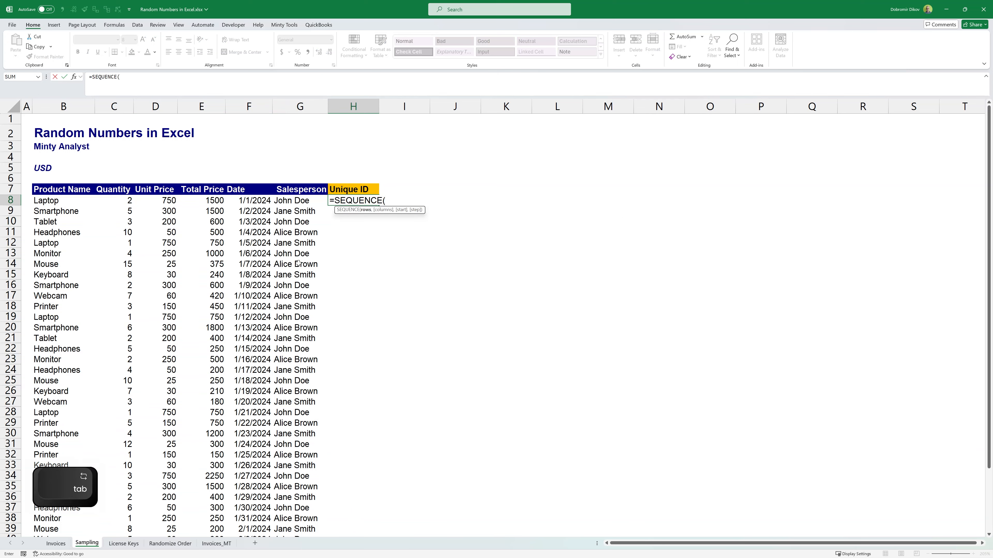
{"action": "type", "text": "counta"}
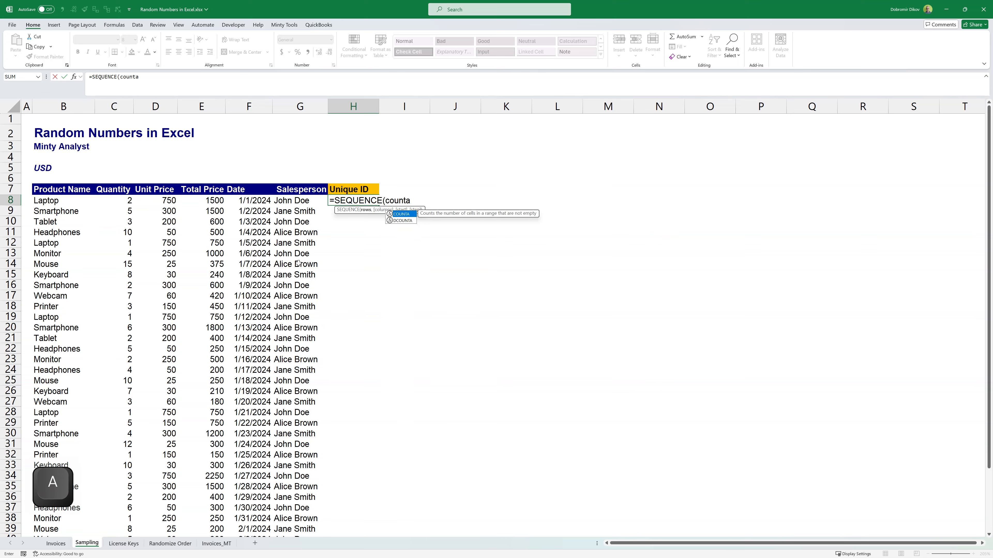
{"action": "type", "text": "("}
{"action": "key", "text": "Left"}
{"action": "key", "text": "ctrl+shift+Down"}
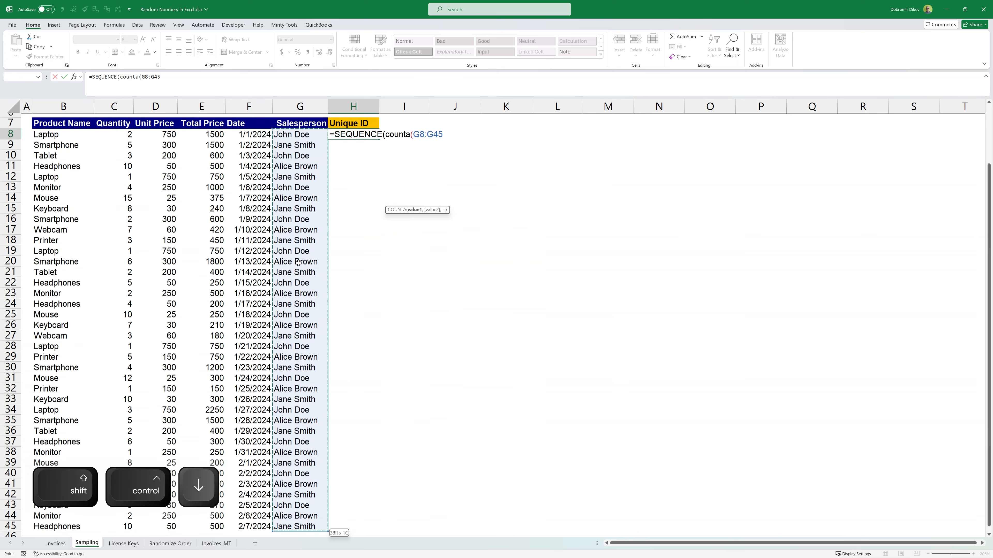
{"action": "type", "text": ")"}
{"action": "key", "text": "Return"}
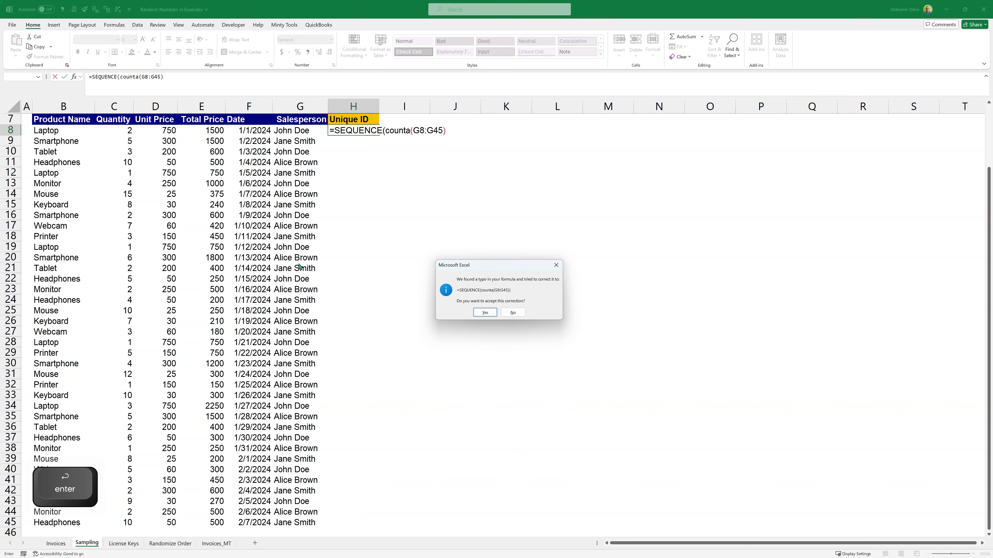
{"action": "key", "text": "Return"}
{"action": "key", "text": "Up"}
{"action": "key", "text": "Down"}
{"action": "key", "text": "Down"}
{"action": "key", "text": "Down"}
{"action": "key", "text": "Down"}
{"action": "key", "text": "Down"}
{"action": "key", "text": "Down"}
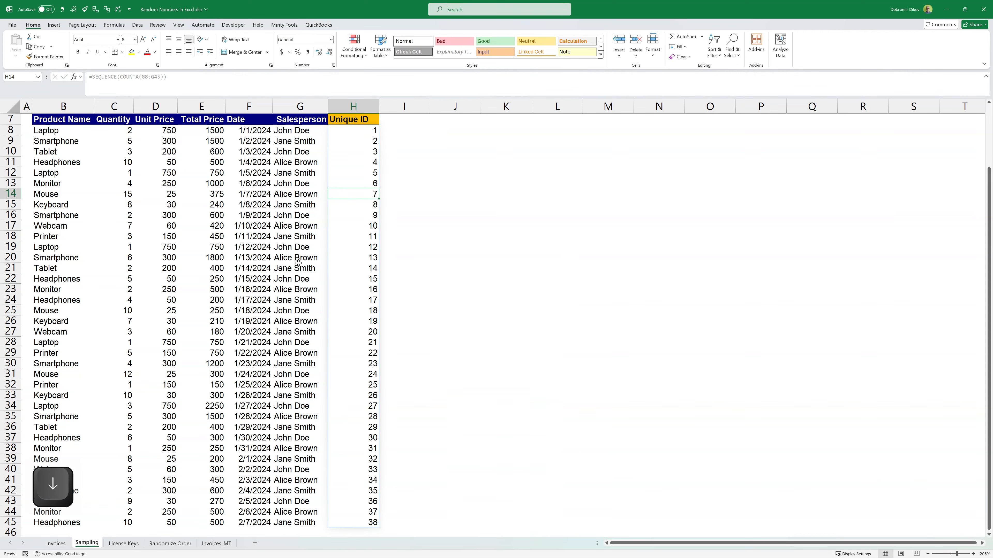
Step: Change the H8 formula to ="SALE_ID_"&TEXT(SEQUENCE(COUNTA(G8:G45)),"0000") to build prefixed, zero-padded unique IDs
{"action": "scroll", "coordinate": [438, 297], "scroll_direction": "up", "scroll_amount": 2}
{"action": "left_click", "coordinate": [367, 201]}
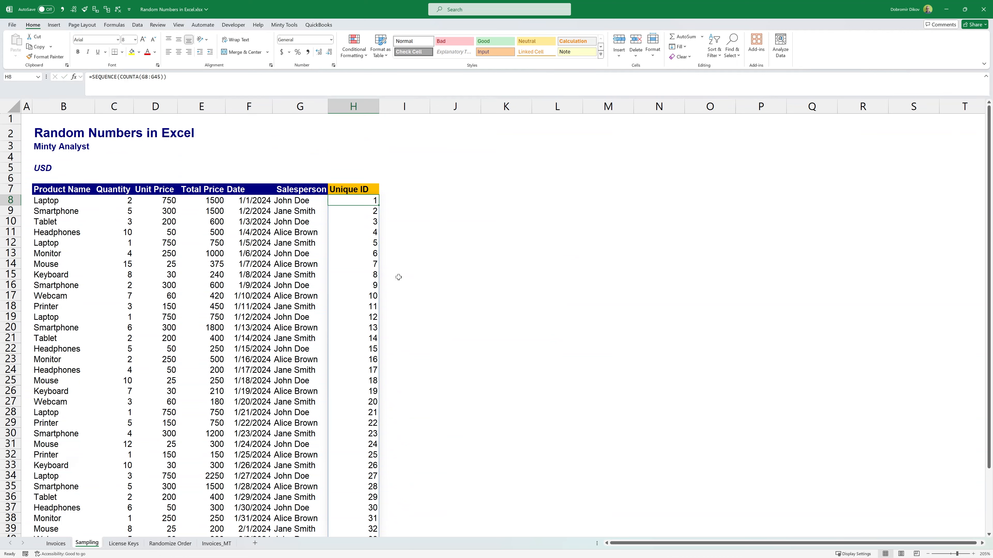
{"action": "key", "text": "F2"}
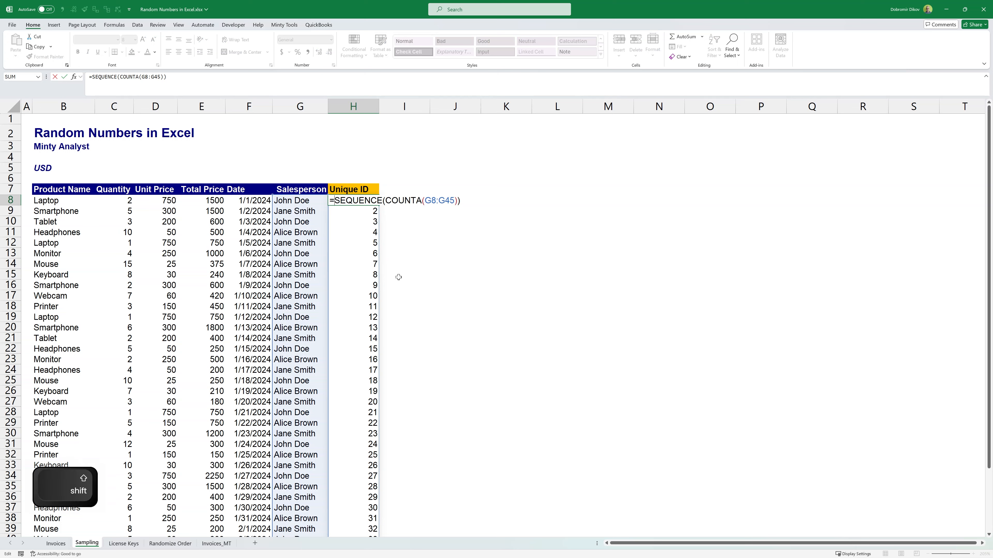
{"action": "type", "text": "\""}
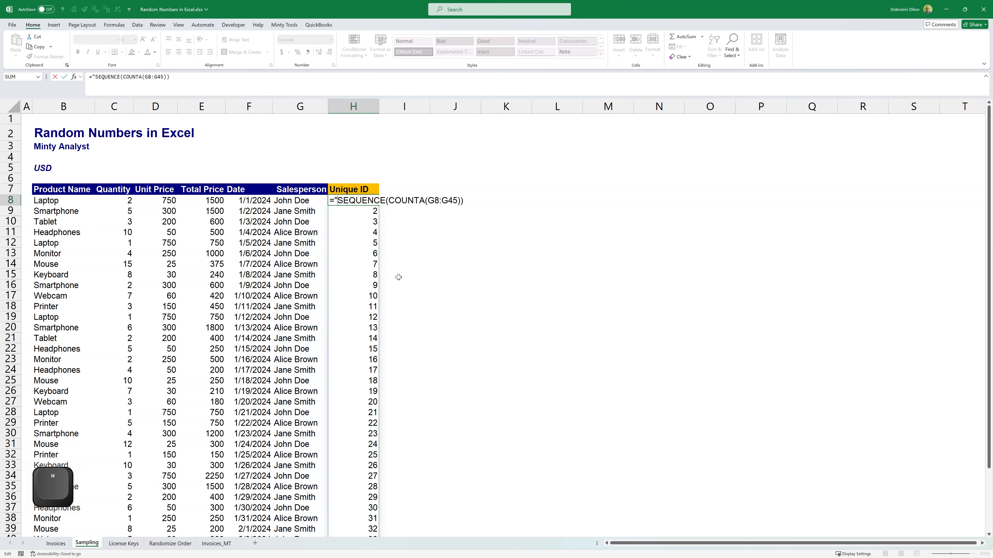
{"action": "type", "text": "SALE_ID_"}
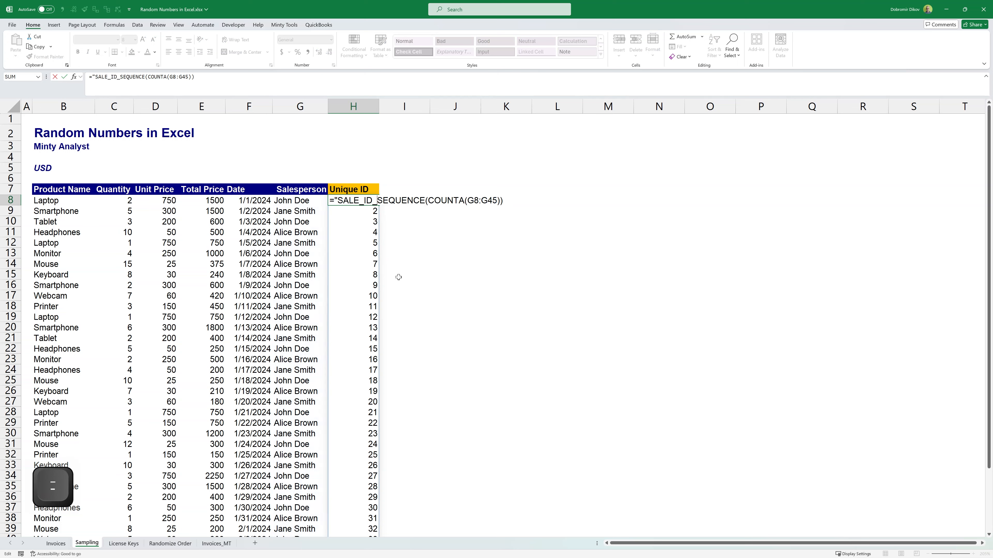
{"action": "type", "text": "\"&"}
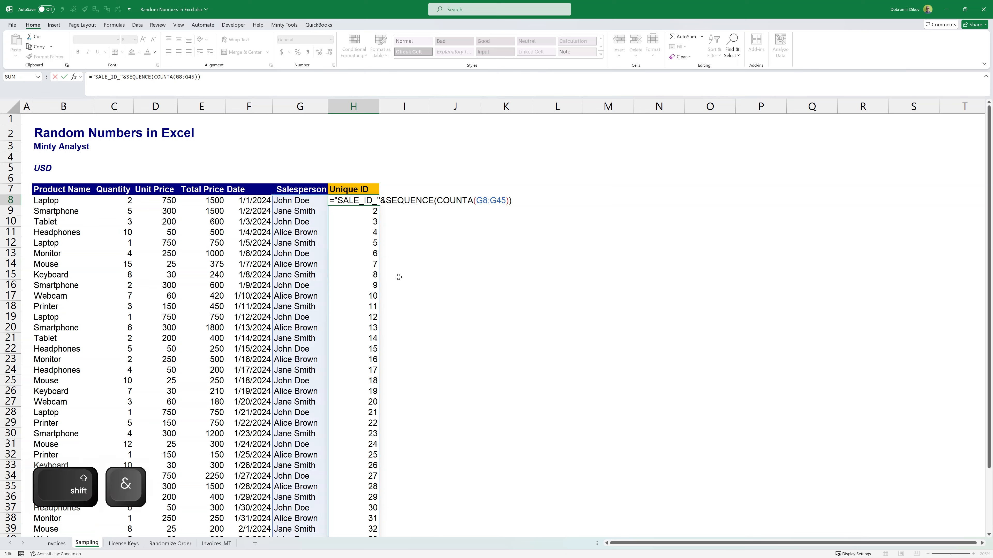
{"action": "type", "text": "TEXT(SEQUENCE(COUNTA(G8:G45))"}
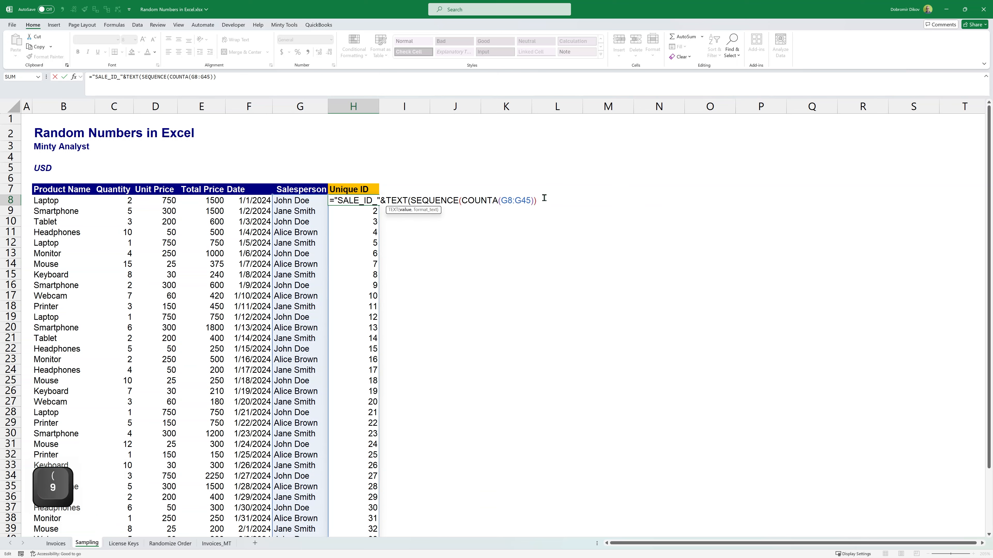
{"action": "type", "text": ",\"000"}
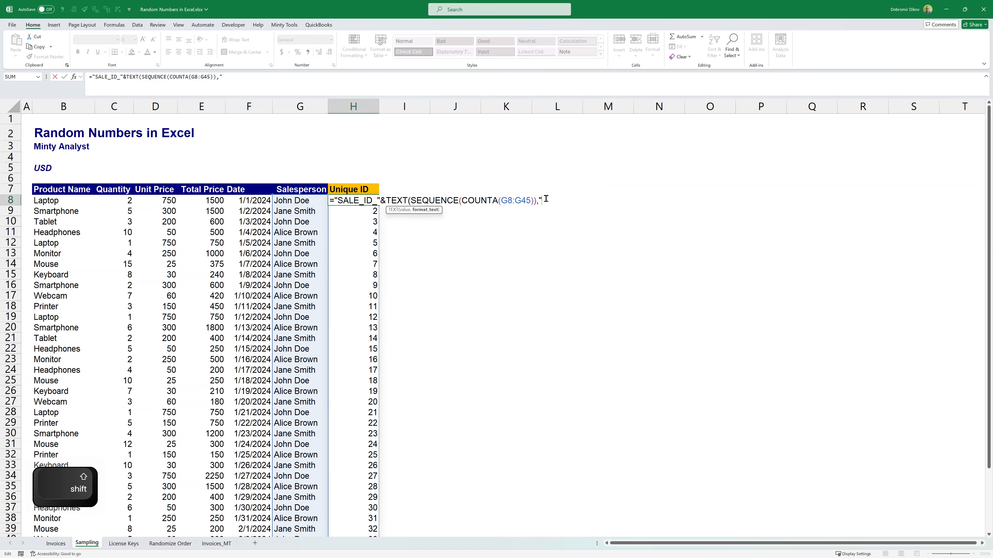
{"action": "type", "text": "0\")"}
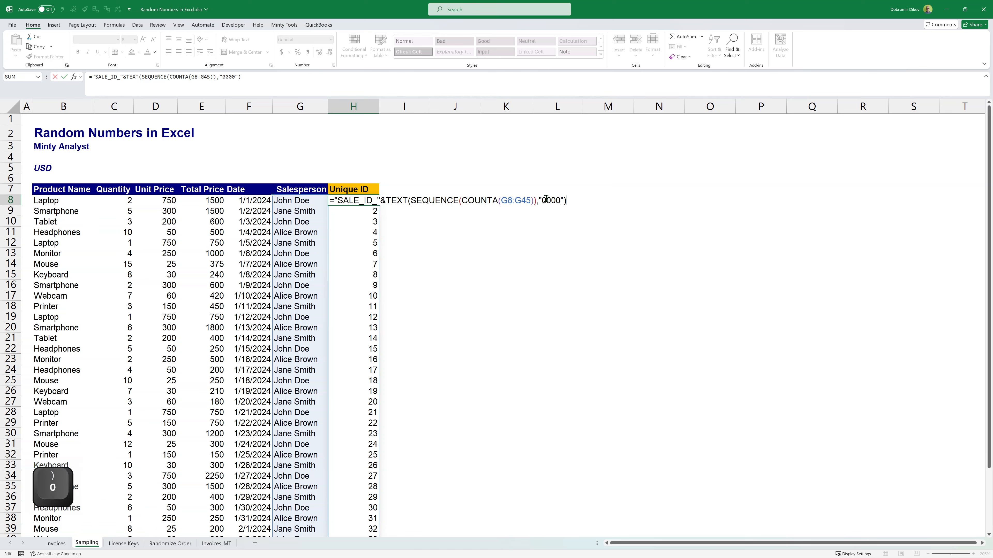
{"action": "key", "text": "Return"}
{"action": "key", "text": "Down"}
{"action": "key", "text": "Down"}
{"action": "key", "text": "Down"}
{"action": "key", "text": "Down"}
{"action": "key", "text": "Down"}
{"action": "key", "text": "Down"}
{"action": "key", "text": "Down"}
{"action": "key", "text": "Down"}
Step: On the License Keys sheet, enter =RANDBETWEEN(1,5) in B8 to generate a random batch number
{"action": "key", "text": "ctrl+Page_Down"}
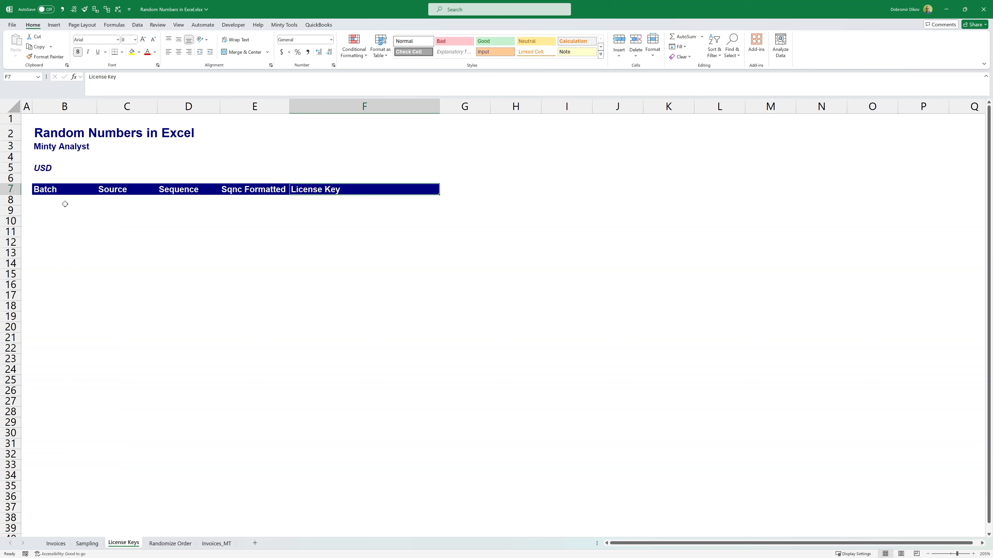
{"action": "left_click", "coordinate": [48, 203]}
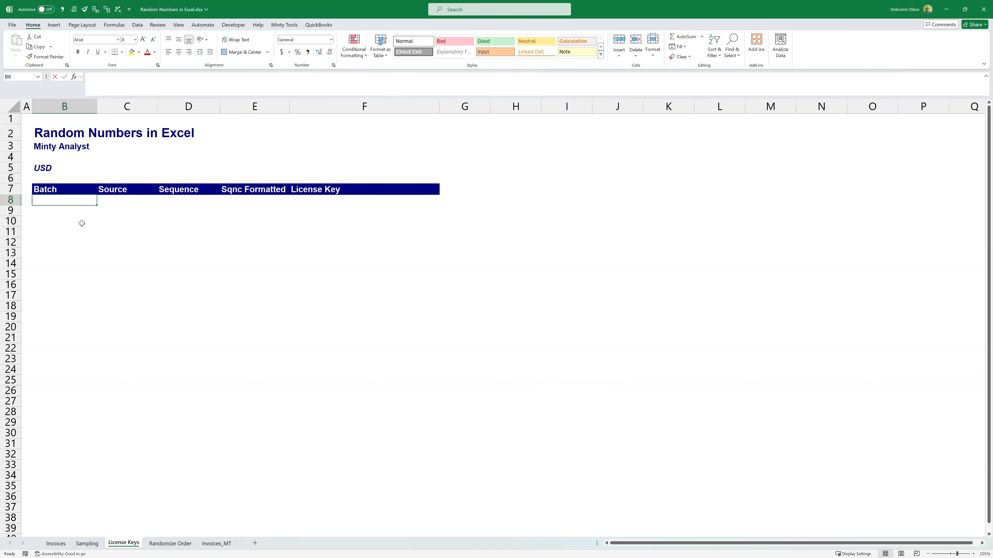
{"action": "type", "text": "=randbet"}
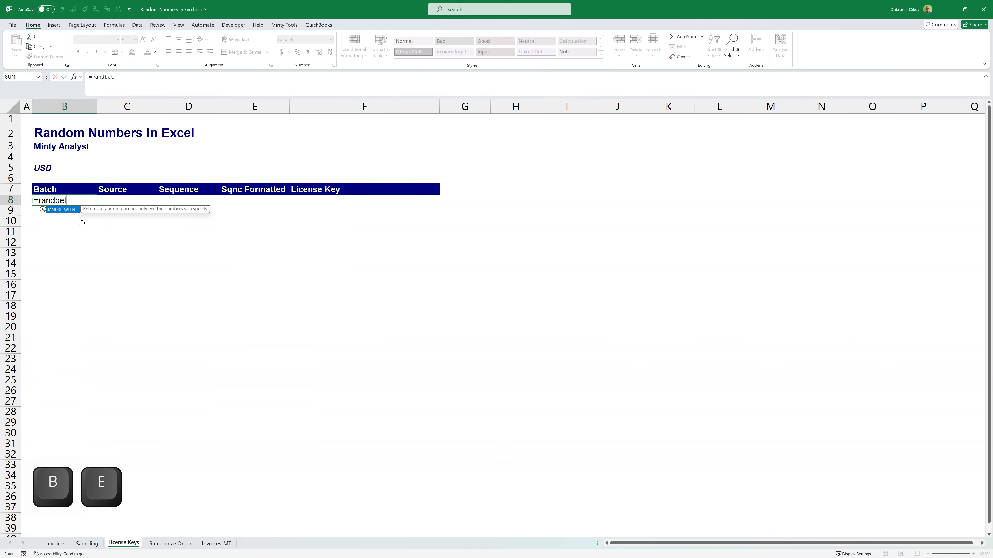
{"action": "key", "text": "Tab"}
{"action": "type", "text": "1,5)"}
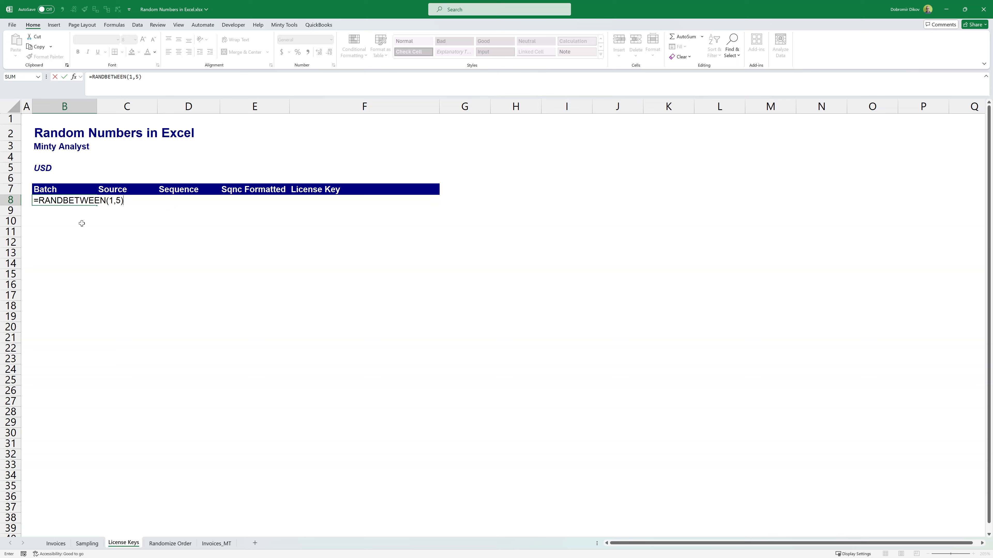
{"action": "key", "text": "Return"}
{"action": "key", "text": "Right"}
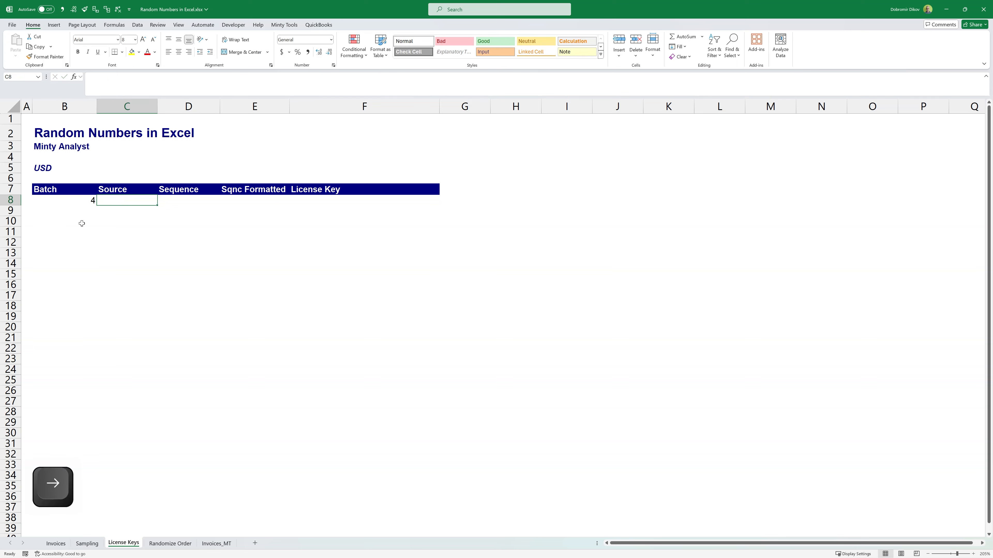
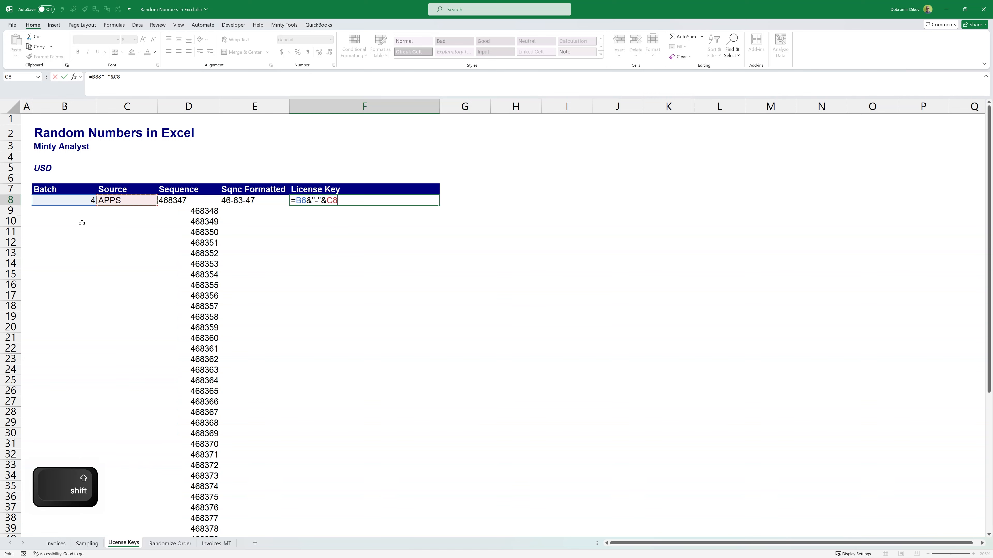
Step: Complete the F8 formula as =B8&"-"&C8&"-"&E8 to join batch, source and formatted sequence into a license key
{"action": "type", "text": "&\"-\""}
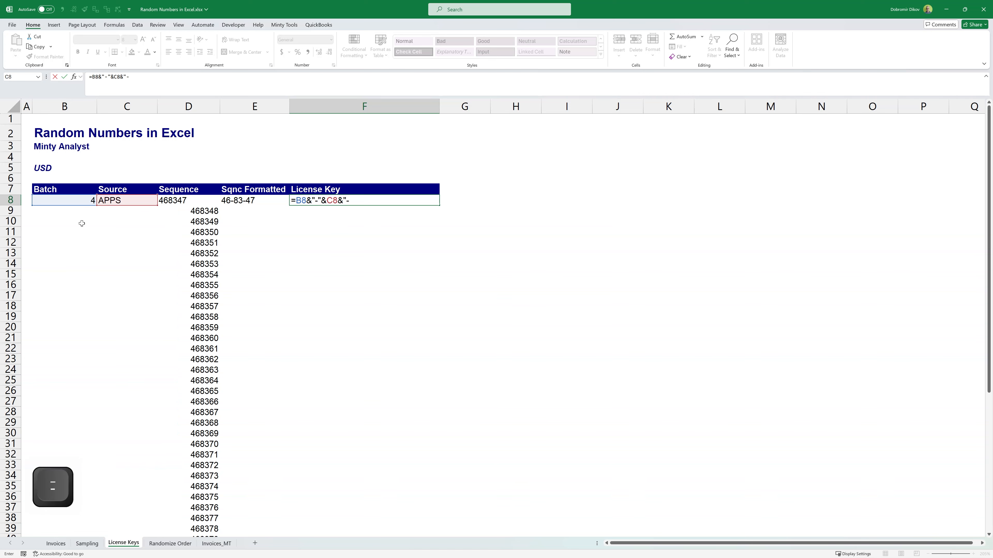
{"action": "type", "text": "&"}
{"action": "key", "text": "Left"}
{"action": "key", "text": "Left"}
{"action": "key", "text": "Right"}
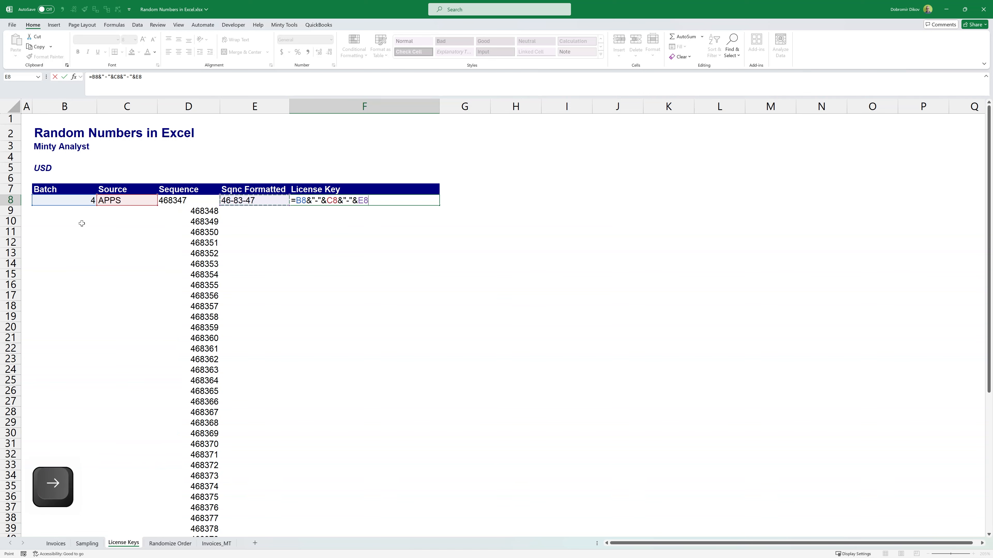
{"action": "key", "text": "Return"}
Step: Fill the Batch and Source formulas from row 8 down columns B and C to row 57
{"action": "key", "text": "Up"}
{"action": "key", "text": "Left"}
{"action": "key", "text": "Right"}
{"action": "key", "text": "Left"}
{"action": "key", "text": "Left"}
{"action": "key", "text": "Left"}
{"action": "key", "text": "Left"}
{"action": "key", "text": "Right"}
{"action": "key", "text": "Right"}
{"action": "key", "text": "ctrl+Down"}
{"action": "key", "text": "Left"}
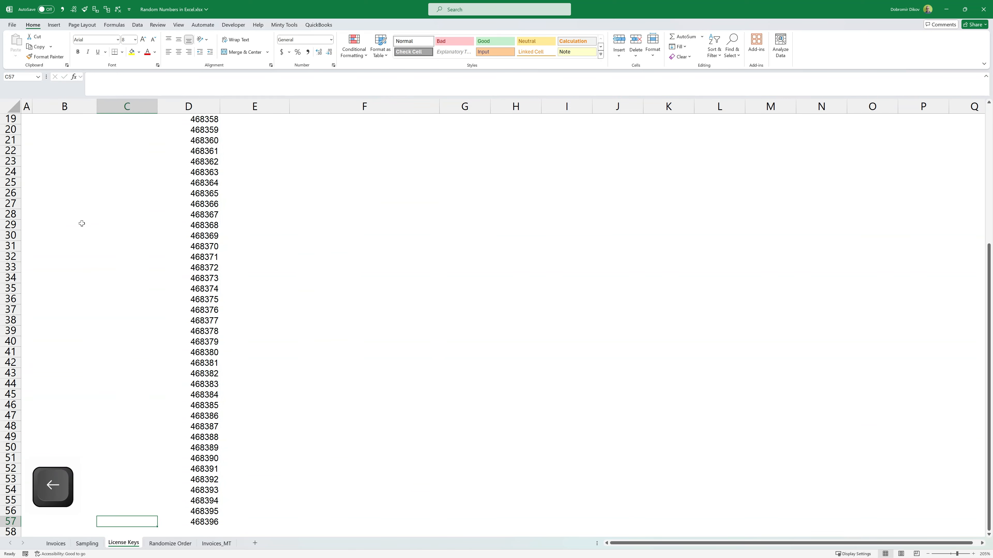
{"action": "key", "text": "Left"}
{"action": "key", "text": "ctrl+shift+Up"}
{"action": "key", "text": "ctrl+d"}
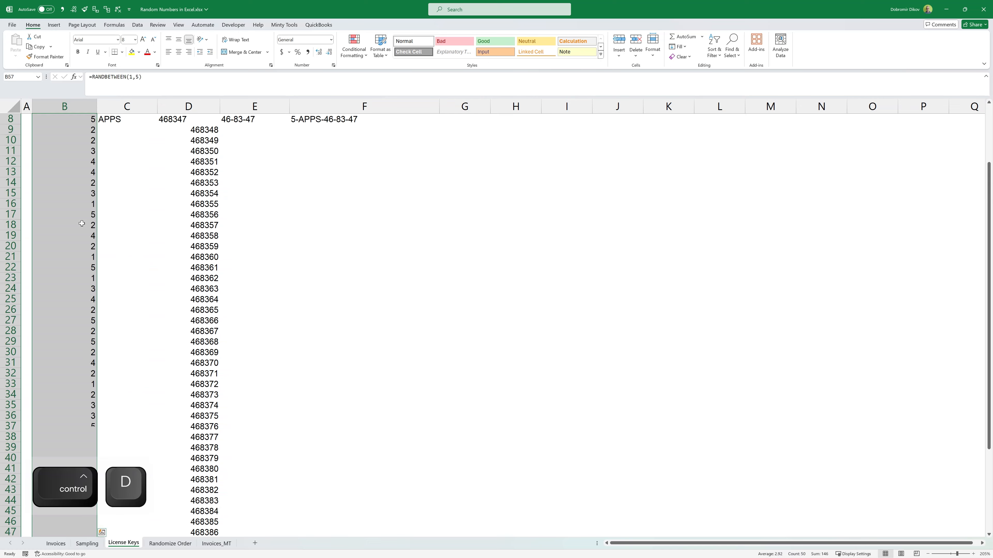
{"action": "key", "text": "Right"}
{"action": "key", "text": "ctrl+shift+Up"}
{"action": "key", "text": "ctrl+d"}
Step: Fill the Sqnc Formatted and License Key formulas down columns E and F to row 57
{"action": "key", "text": "Right"}
{"action": "key", "text": "Right"}
{"action": "key", "text": "ctrl+shift+Up"}
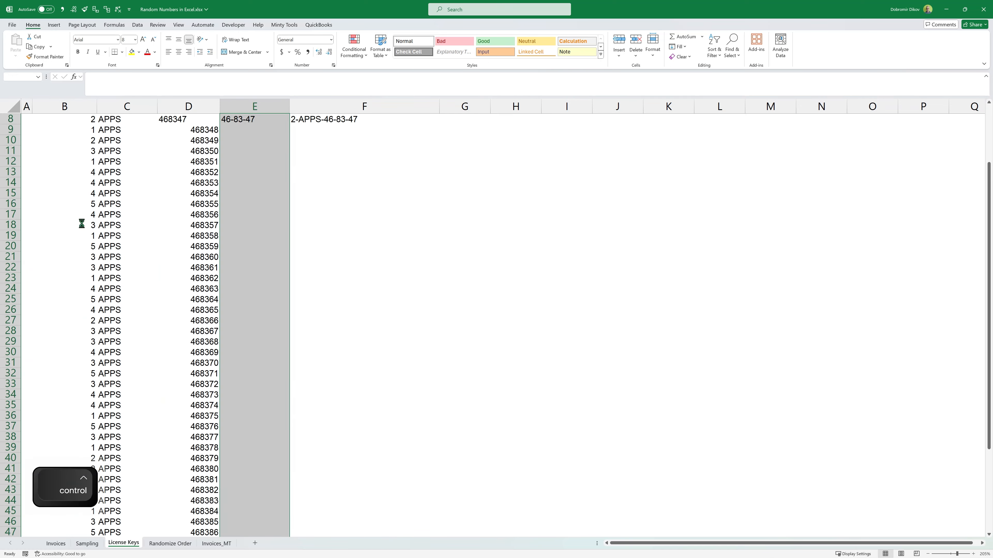
{"action": "key", "text": "ctrl+d"}
{"action": "key", "text": "Right"}
{"action": "key", "text": "ctrl+shift+Up"}
{"action": "key", "text": "ctrl+d"}
Step: Review the License Key column from its first row in F8 down to the last row
{"action": "key", "text": "ctrl+Up"}
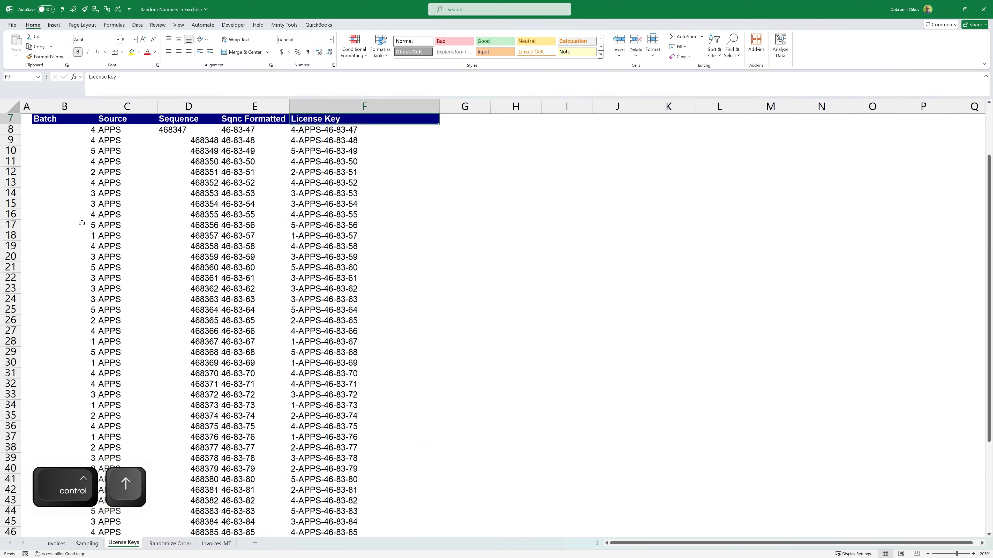
{"action": "key", "text": "ctrl+Up"}
{"action": "key", "text": "ctrl+Down"}
{"action": "key", "text": "Down"}
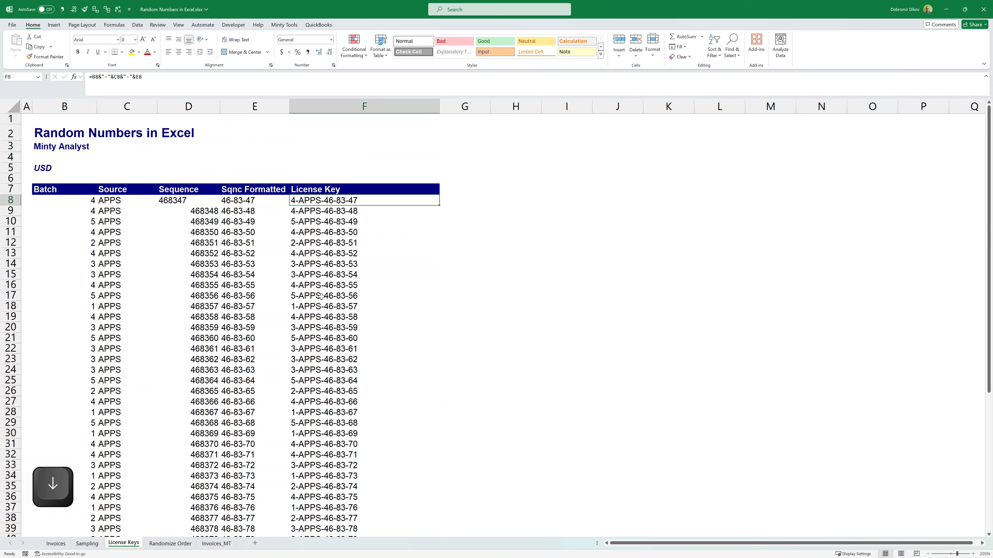
{"action": "scroll", "coordinate": [305, 461], "scroll_direction": "down", "scroll_amount": 4}
{"action": "scroll", "coordinate": [309, 456], "scroll_direction": "down", "scroll_amount": 5}
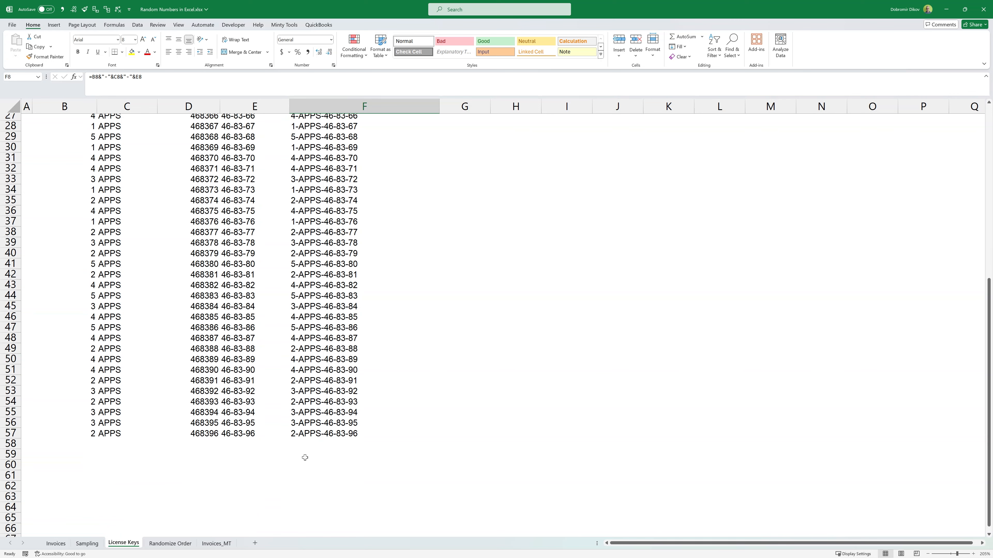
{"action": "scroll", "coordinate": [303, 446], "scroll_direction": "up", "scroll_amount": 6}
Step: On the Randomize Order sheet, examine the survey's Question, Response and Respondend columns
{"action": "key", "text": "ctrl+Page_Down"}
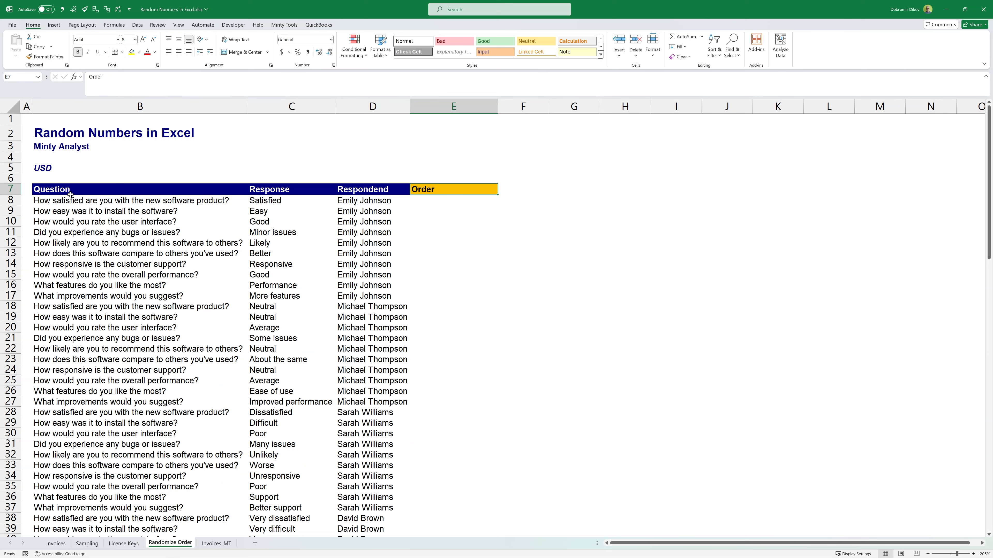
{"action": "left_click_drag", "start_coordinate": [76, 199], "coordinate": [78, 349]}
{"action": "left_click_drag", "start_coordinate": [277, 200], "coordinate": [297, 285]}
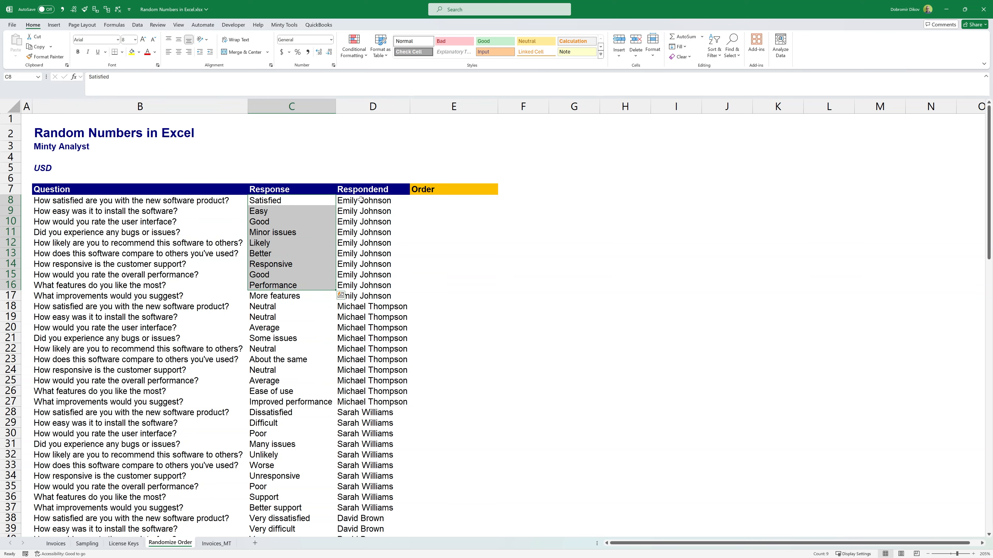
{"action": "left_click_drag", "start_coordinate": [361, 200], "coordinate": [368, 298]}
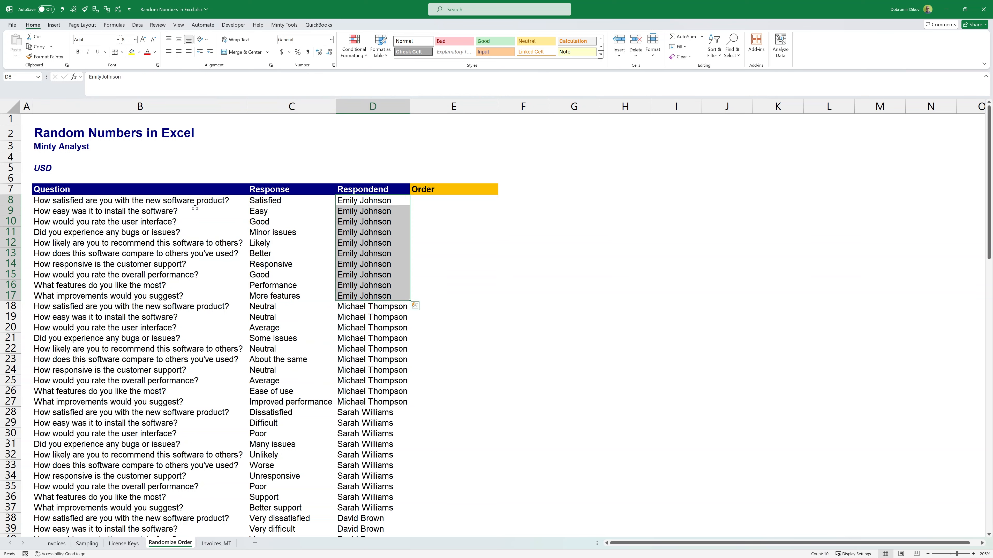
{"action": "left_click_drag", "start_coordinate": [164, 201], "coordinate": [166, 291]}
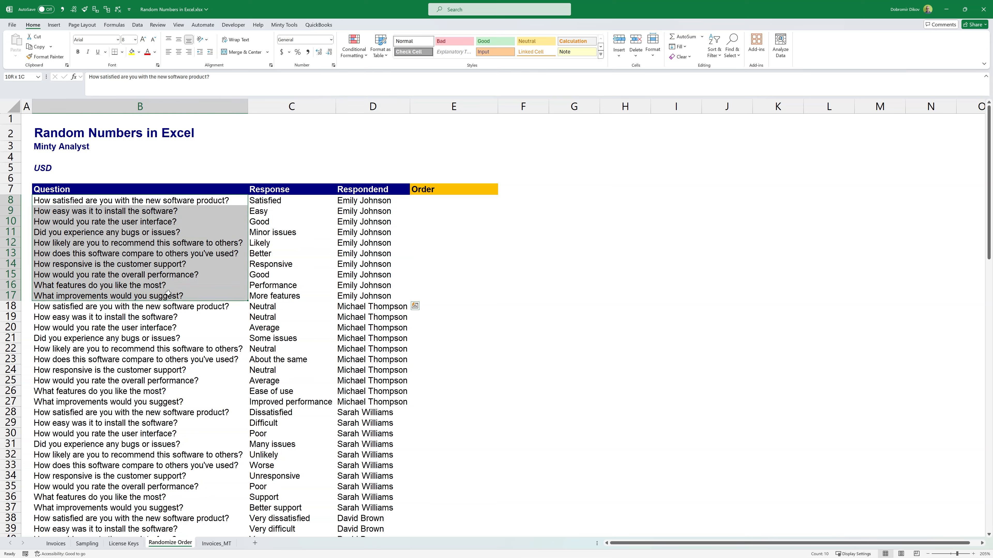
{"action": "left_click_drag", "start_coordinate": [368, 296], "coordinate": [361, 200]}
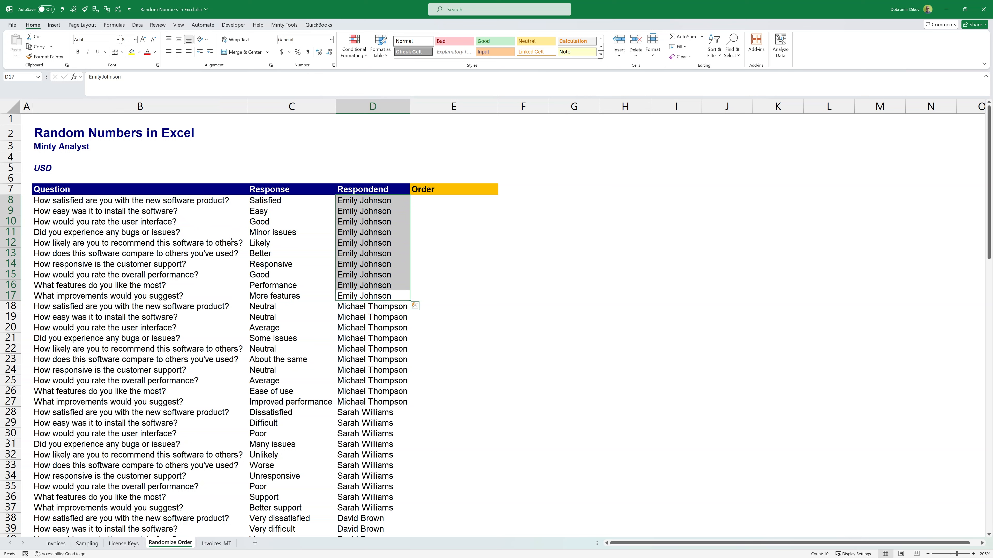
{"action": "left_click_drag", "start_coordinate": [132, 211], "coordinate": [285, 211]}
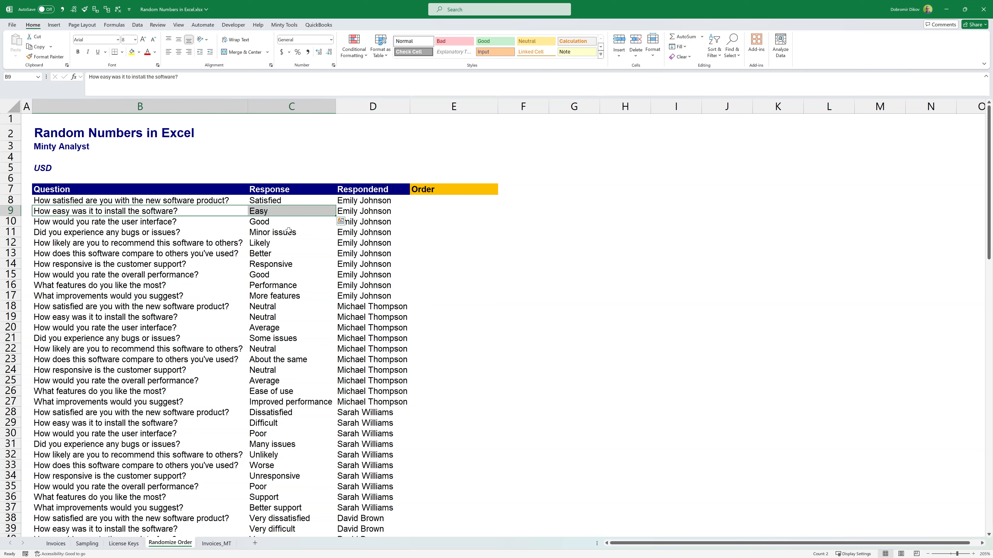
{"action": "left_click_drag", "start_coordinate": [121, 221], "coordinate": [234, 296]}
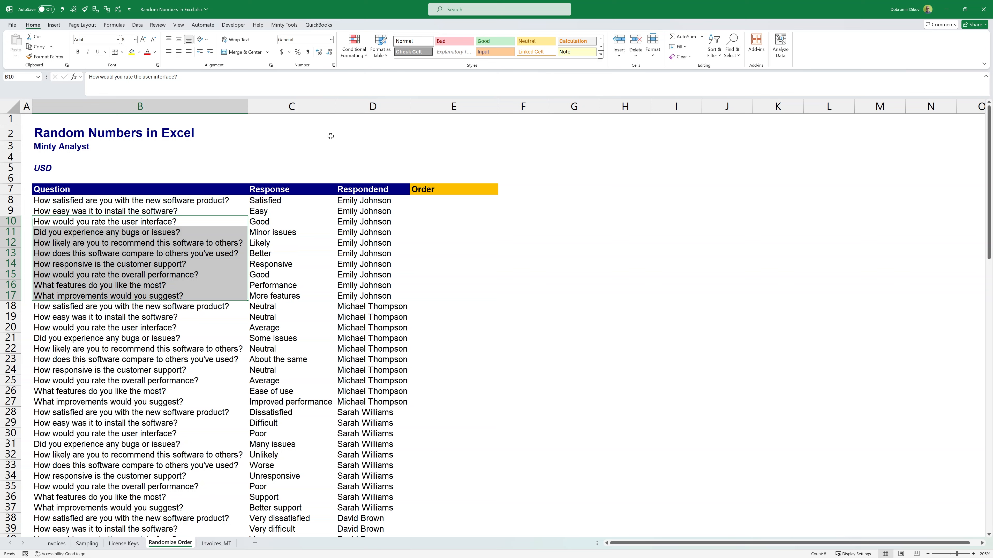
{"action": "left_click", "coordinate": [362, 109]}
{"action": "left_click_drag", "start_coordinate": [266, 201], "coordinate": [271, 291]}
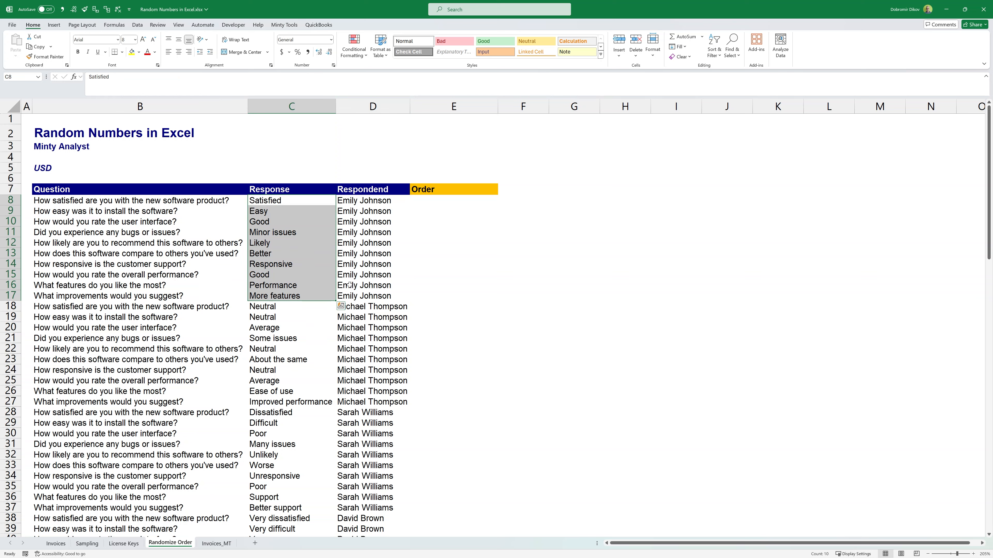
Step: Enter =RAND() in E8 under Order to generate a random sort value
{"action": "left_click", "coordinate": [451, 201]}
{"action": "type", "text": "=randb"}
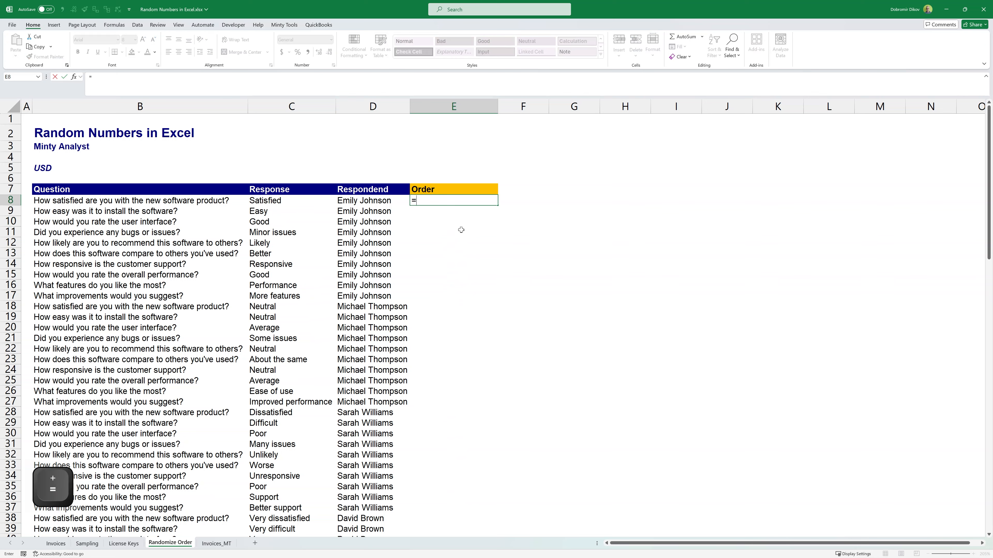
{"action": "key", "text": "Tab"}
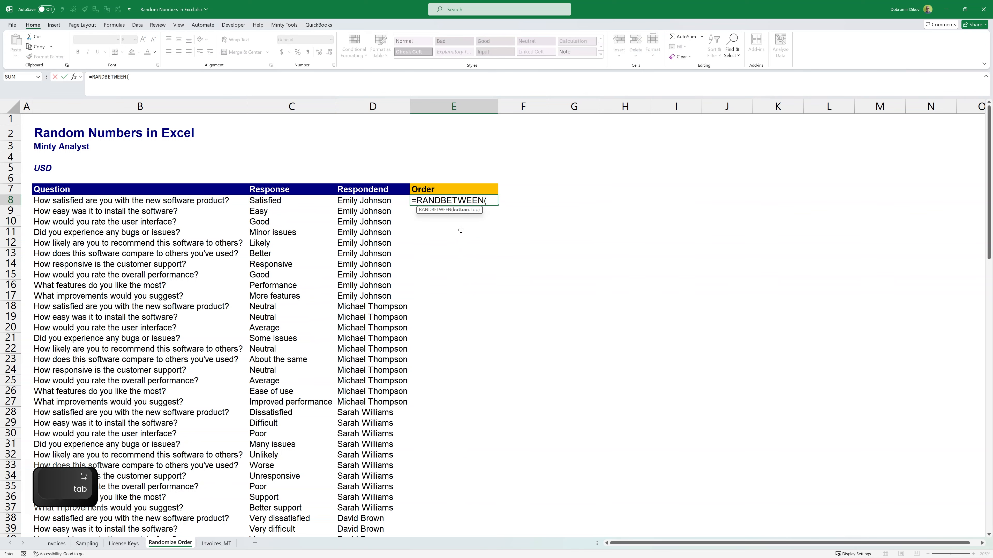
{"action": "key", "text": "BackSpace"}
{"action": "key", "text": "BackSpace"}
{"action": "key", "text": "BackSpace"}
{"action": "key", "text": "BackSpace"}
{"action": "key", "text": "BackSpace"}
{"action": "key", "text": "BackSpace"}
{"action": "key", "text": "BackSpace"}
{"action": "key", "text": "BackSpace"}
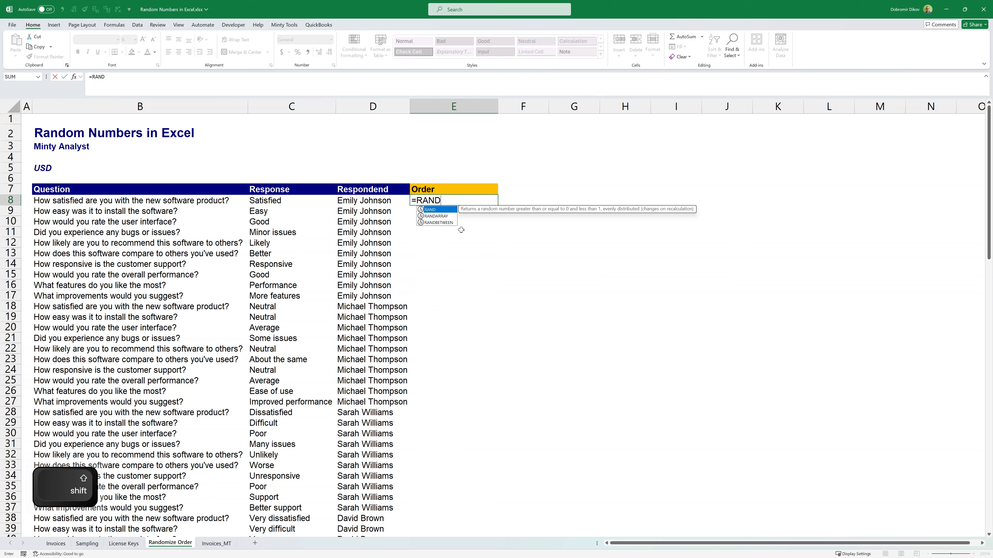
{"action": "type", "text": "()"}
{"action": "key", "text": "Return"}
Step: Fill the RAND formula down the Order column from E8 to E107
{"action": "key", "text": "Up"}
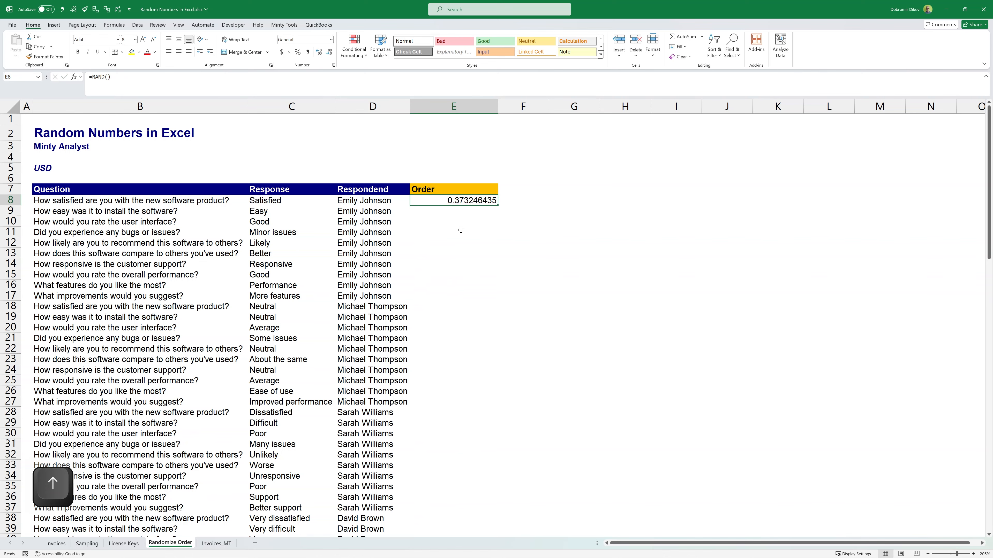
{"action": "key", "text": "Left"}
{"action": "key", "text": "ctrl+Down"}
{"action": "key", "text": "Right"}
{"action": "key", "text": "ctrl+shift+Up"}
{"action": "key", "text": "ctrl+d"}
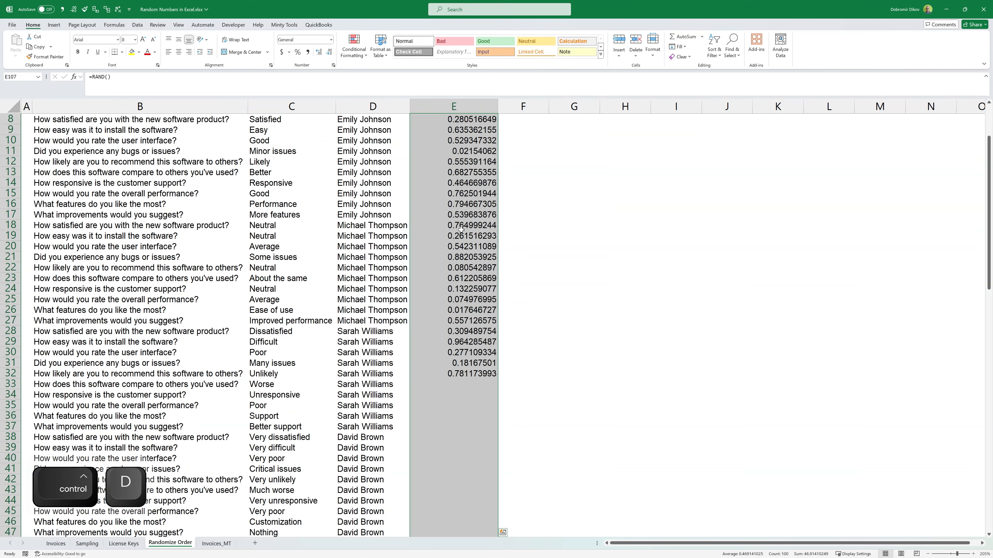
Step: Apply a filter to the whole survey table, B7:E107, including its header row
{"action": "key", "text": "Down"}
{"action": "key", "text": "ctrl+Up"}
{"action": "key", "text": "ctrl+Up"}
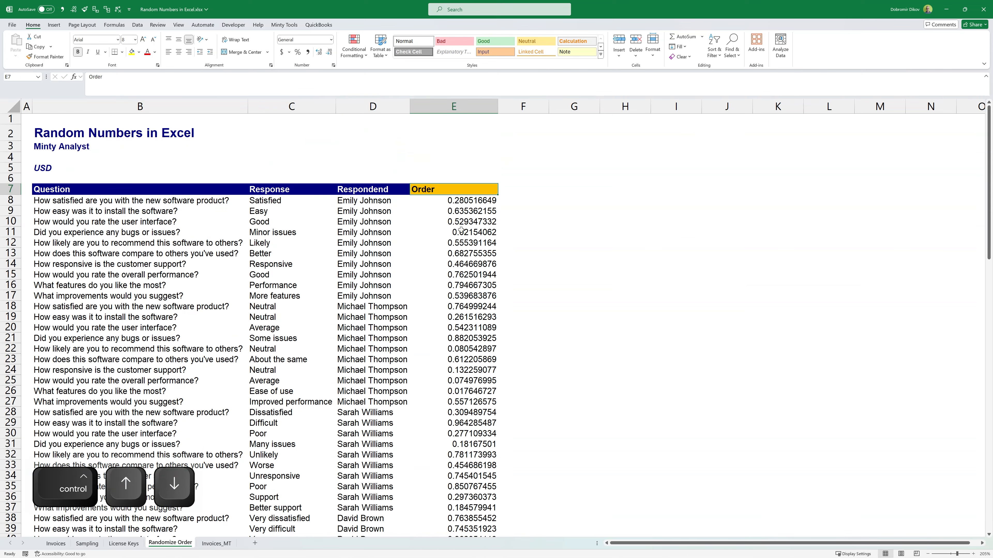
{"action": "key", "text": "ctrl+Left"}
{"action": "key", "text": "ctrl+shift+Right"}
{"action": "key", "text": "ctrl+shift+Down"}
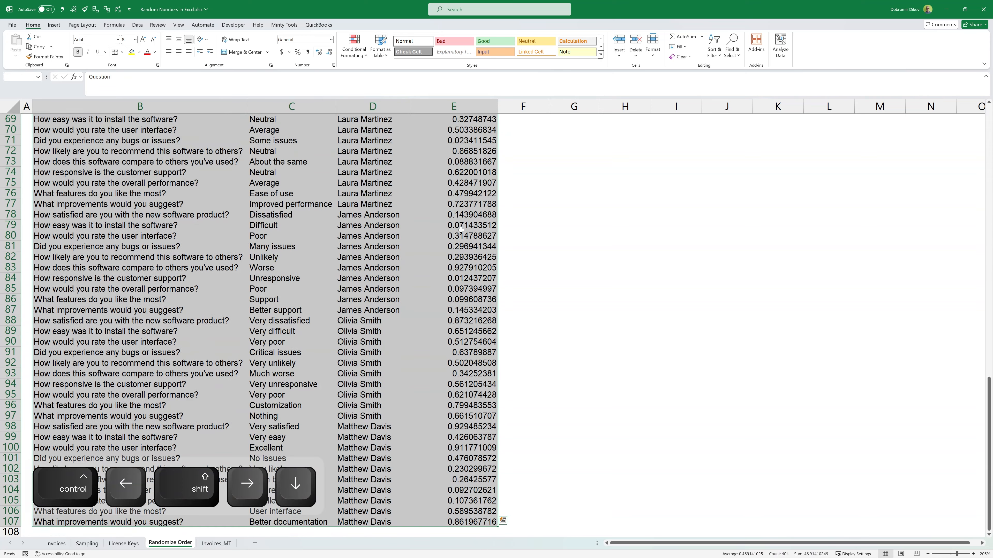
{"action": "key", "text": "alt+a"}
{"action": "key", "text": "t"}
Step: Sort the filtered survey table by the Order column from smallest to largest to shuffle the rows
{"action": "key", "text": "Up"}
{"action": "key", "text": "Up"}
{"action": "key", "text": "Up"}
{"action": "key", "text": "Up"}
{"action": "key", "text": "Up"}
{"action": "key", "text": "Up"}
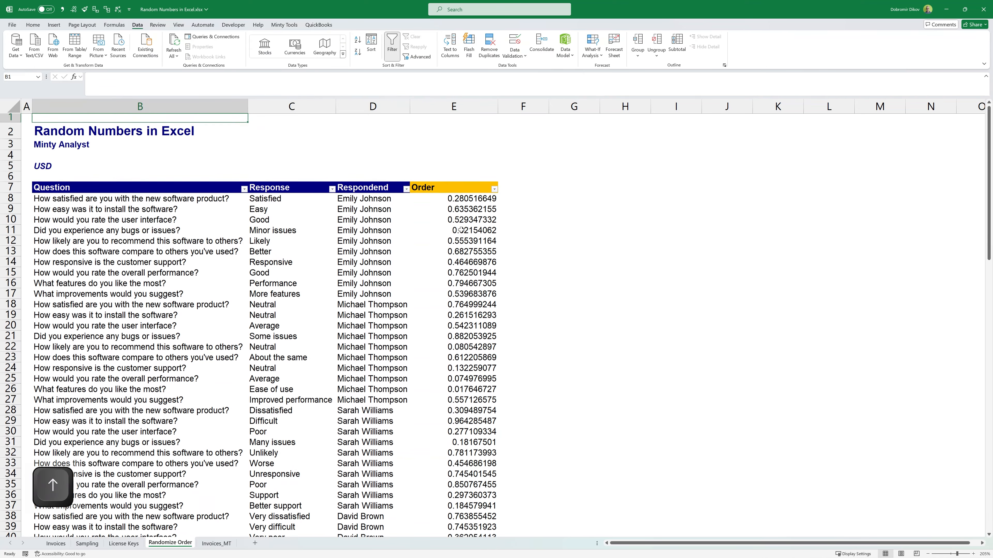
{"action": "key", "text": "Down"}
{"action": "key", "text": "Down"}
{"action": "key", "text": "Down"}
{"action": "key", "text": "Down"}
{"action": "key", "text": "Down"}
{"action": "key", "text": "Down"}
{"action": "key", "text": "ctrl+Right"}
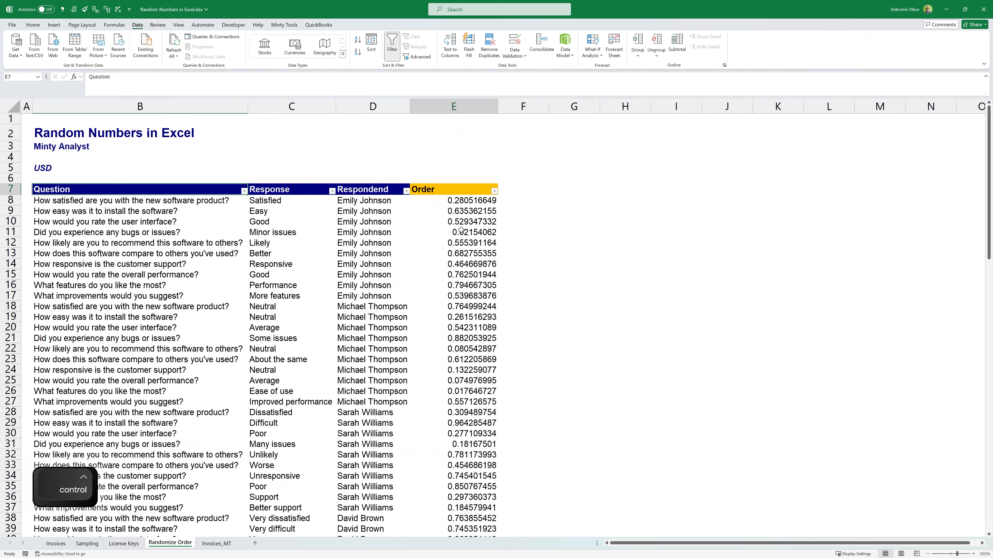
{"action": "key", "text": "alt+Down"}
{"action": "key", "text": "Down"}
{"action": "key", "text": "space"}
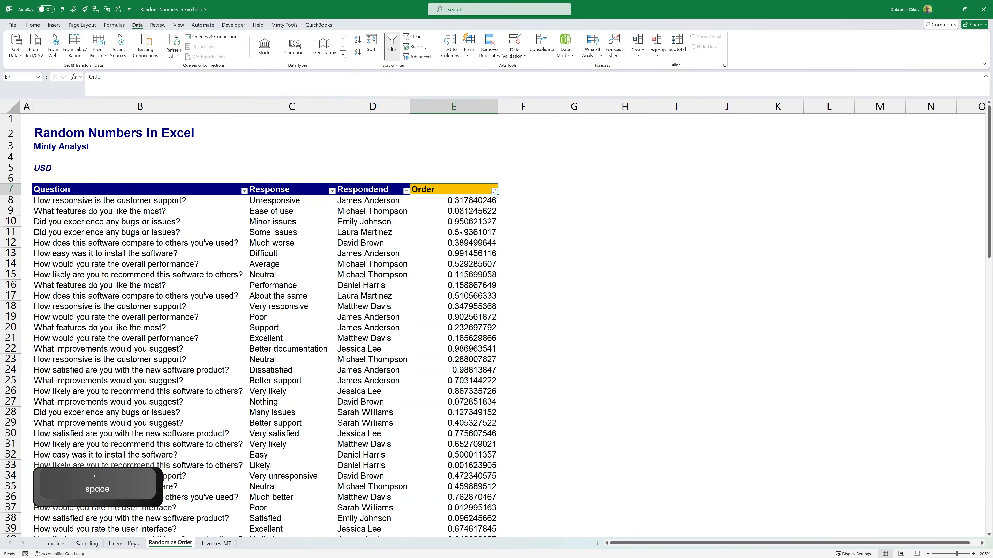
{"action": "key", "text": "Down"}
{"action": "key", "text": "Down"}
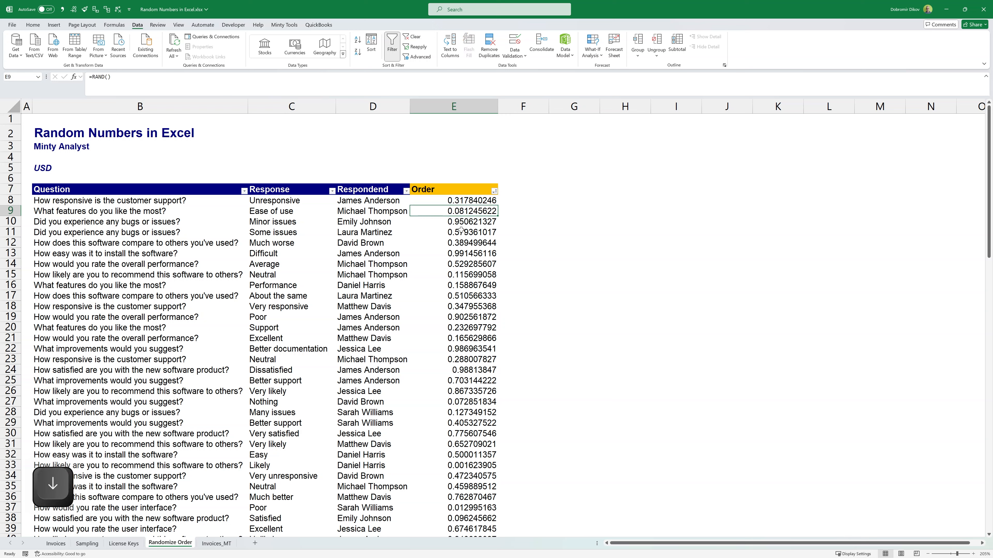
{"action": "key", "text": "Up"}
{"action": "key", "text": "Down"}
{"action": "key", "text": "Up"}
{"action": "key", "text": "Down"}
{"action": "key", "text": "Up"}
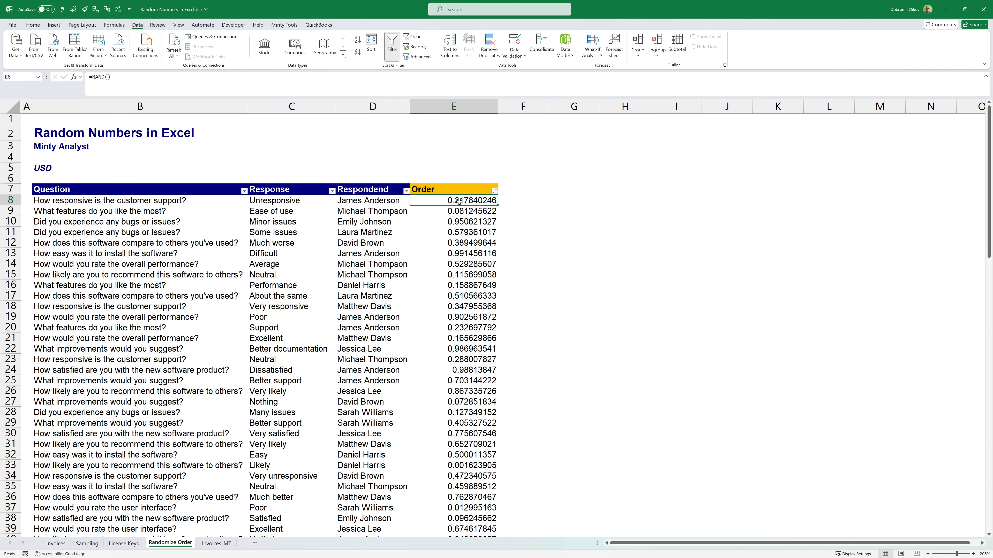
Step: Replace the RAND formulas in E8:E107 with their values by copying and pasting values only
{"action": "key", "text": "ctrl+shift+Down"}
{"action": "key", "text": "ctrl+c"}
{"action": "key", "text": "alt+h"}
{"action": "key", "text": "v"}
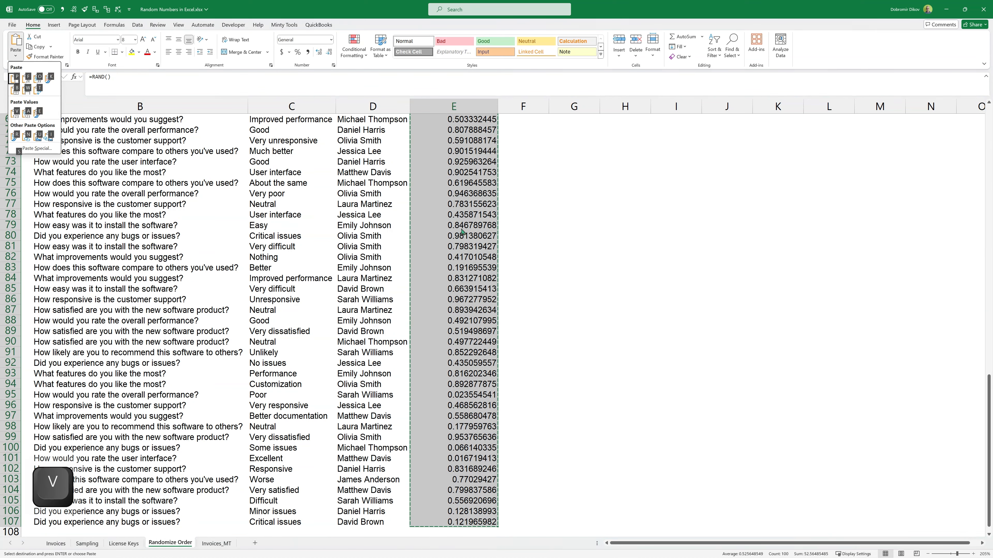
{"action": "key", "text": "v"}
Step: Re-sort the survey rows by the fixed Order values from smallest to largest
{"action": "key", "text": "space"}
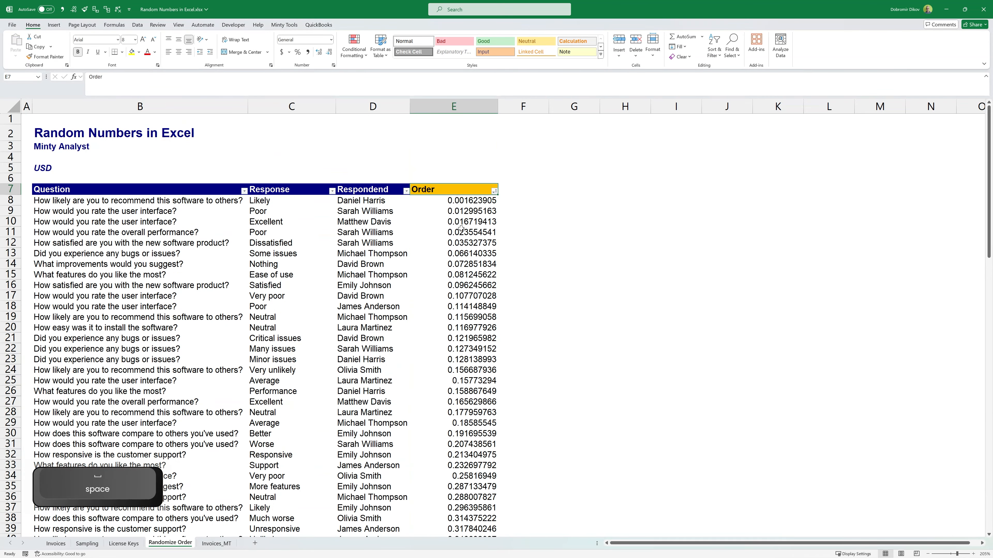
{"action": "key", "text": "Down"}
{"action": "key", "text": "Down"}
{"action": "key", "text": "Down"}
{"action": "key", "text": "Down"}
{"action": "key", "text": "Down"}
{"action": "key", "text": "Down"}
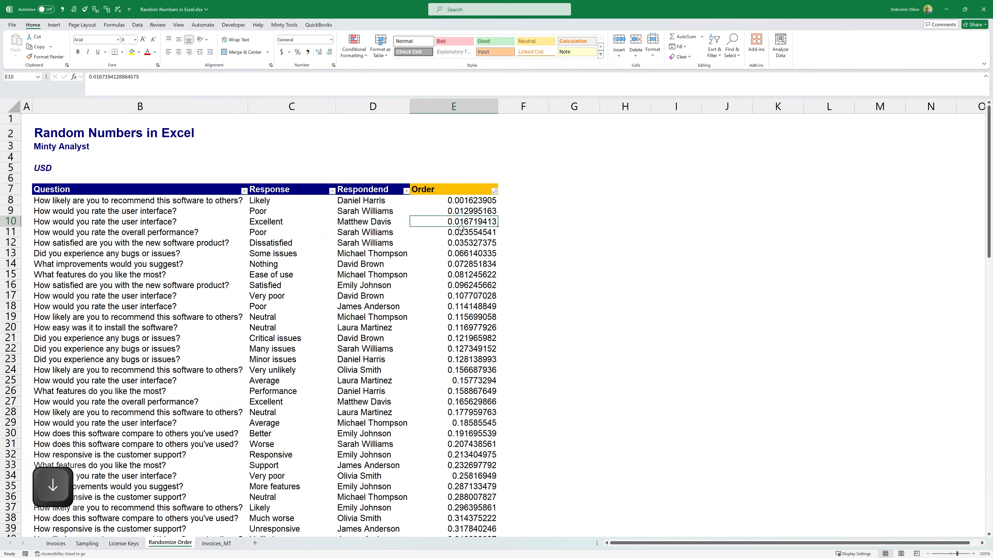
{"action": "key", "text": "Up"}
{"action": "key", "text": "Up"}
{"action": "key", "text": "Up"}
{"action": "key", "text": "Up"}
Step: Hide column D so that the Respondend names are left out of the survey table
{"action": "left_click", "coordinate": [384, 106]}
{"action": "key", "text": "ctrl+0"}
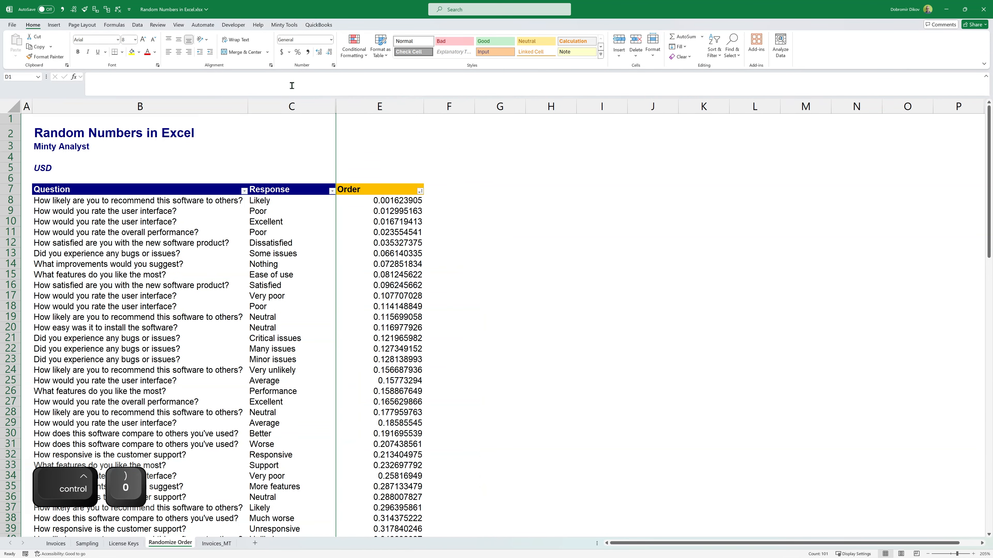
{"action": "left_click", "coordinate": [227, 210]}
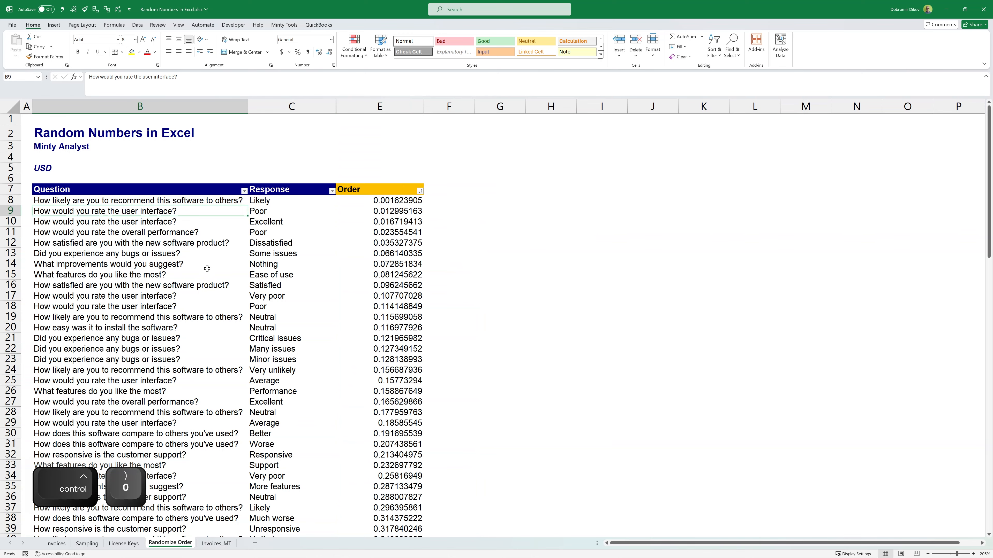
Step: On the Invoices_MT sheet, open the Minty Tools random values generator and move its dialog nearer the data columns
{"action": "key", "text": "ctrl+Page_Down"}
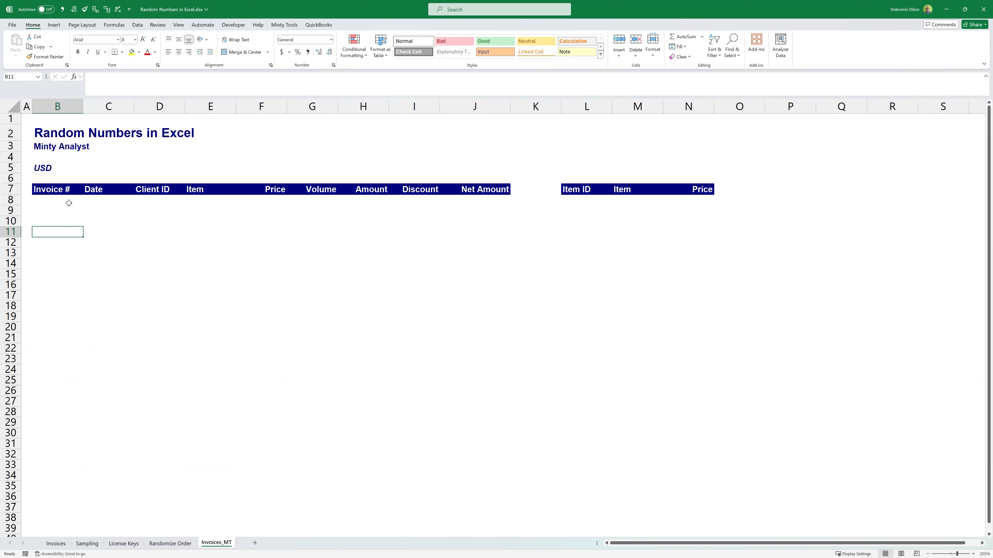
{"action": "left_click", "coordinate": [284, 24]}
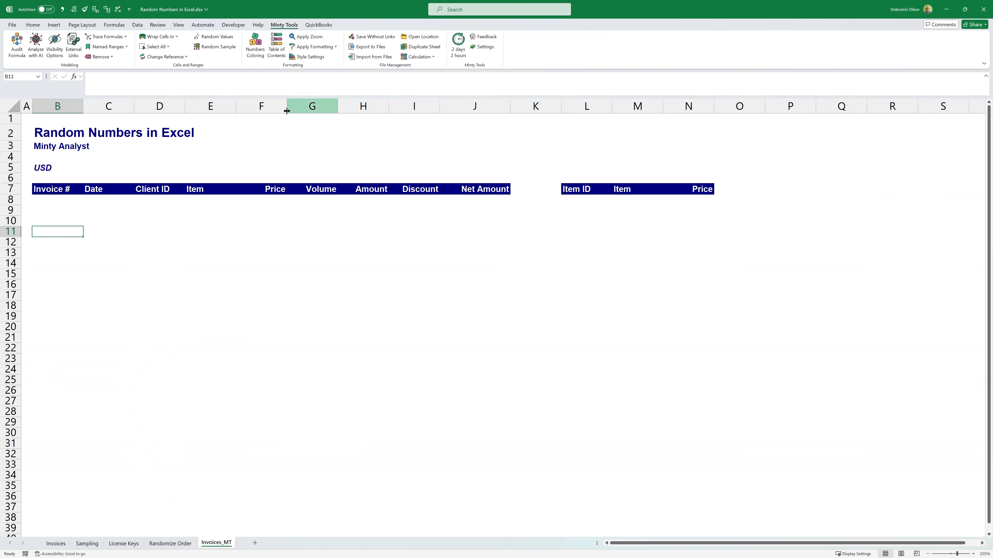
{"action": "left_click", "coordinate": [222, 40]}
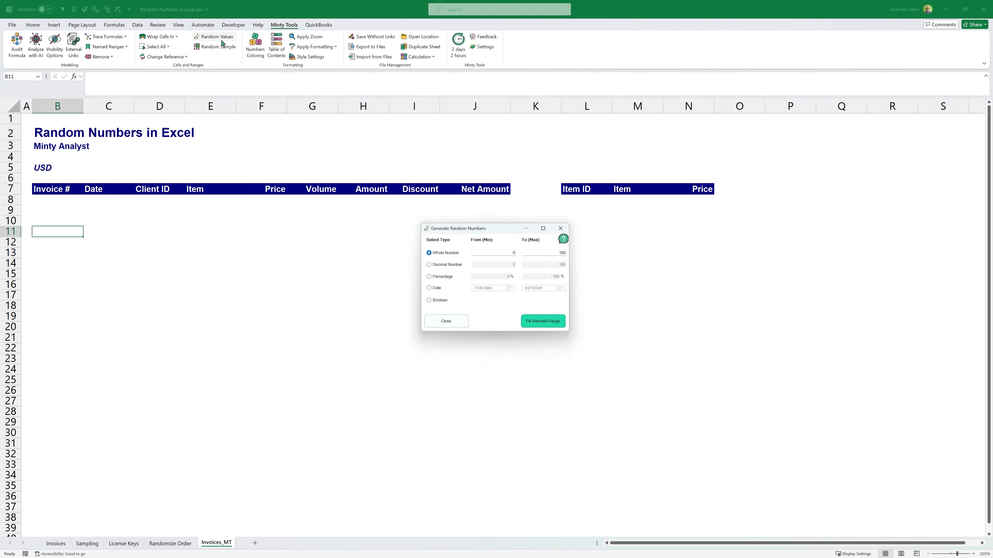
{"action": "left_click_drag", "start_coordinate": [460, 231], "coordinate": [411, 243]}
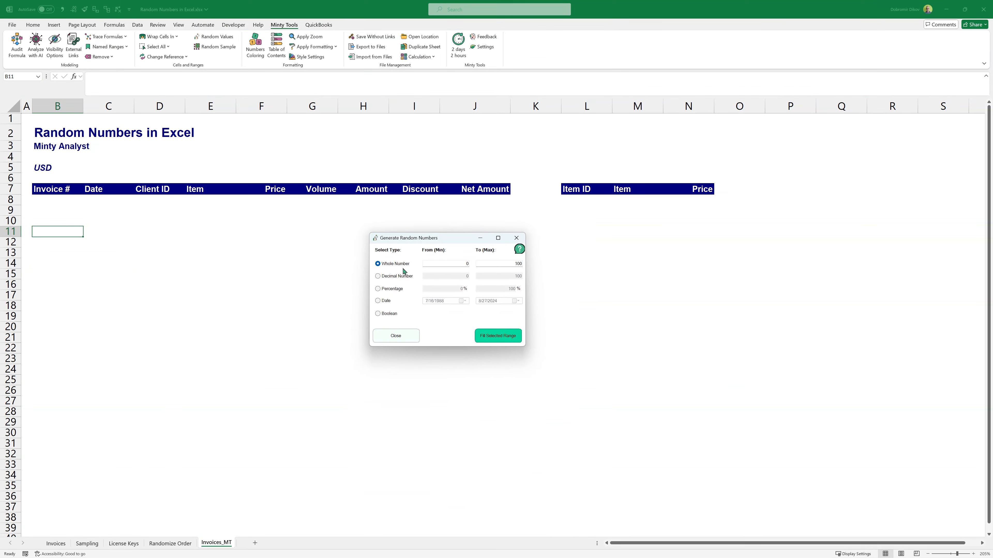
Step: Fill the Invoice # cells B8:B35 with random whole numbers from 123456789 to 999999999
{"action": "left_click", "coordinate": [57, 201]}
{"action": "key", "text": "shift+Down"}
{"action": "key", "text": "shift+Down"}
{"action": "key", "text": "shift+Down"}
{"action": "key", "text": "shift+Down"}
{"action": "key", "text": "shift+Down"}
{"action": "key", "text": "shift+Down"}
{"action": "key", "text": "shift+Down"}
{"action": "key", "text": "shift+Down"}
{"action": "key", "text": "shift+Down"}
{"action": "key", "text": "shift+Down"}
{"action": "key", "text": "shift+Down"}
{"action": "key", "text": "shift+Down"}
{"action": "key", "text": "shift+Down"}
{"action": "key", "text": "shift+Down"}
{"action": "key", "text": "shift+Down"}
{"action": "key", "text": "shift+Down"}
{"action": "key", "text": "shift+Down"}
{"action": "key", "text": "shift+Down"}
{"action": "key", "text": "shift+Down"}
{"action": "key", "text": "shift+Down"}
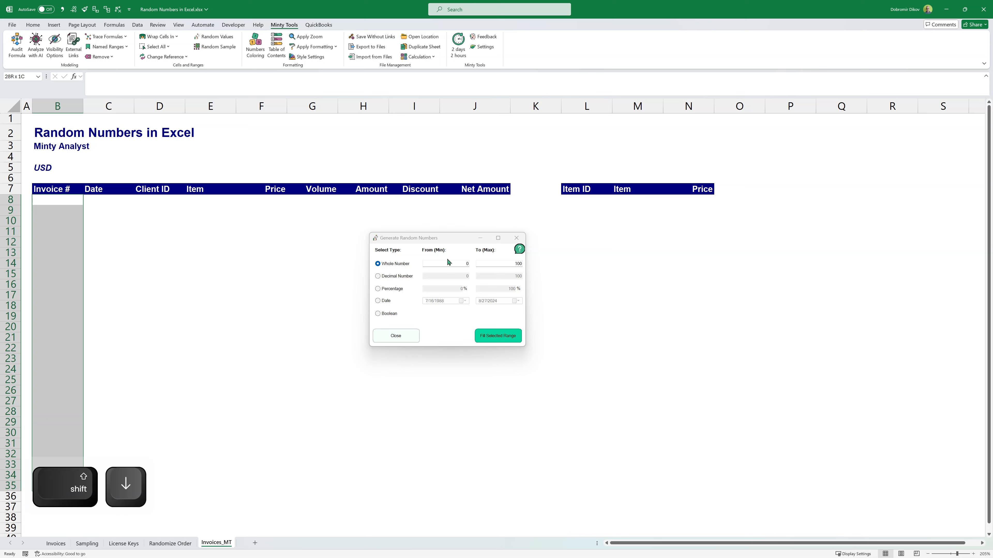
{"action": "left_click", "coordinate": [459, 262]}
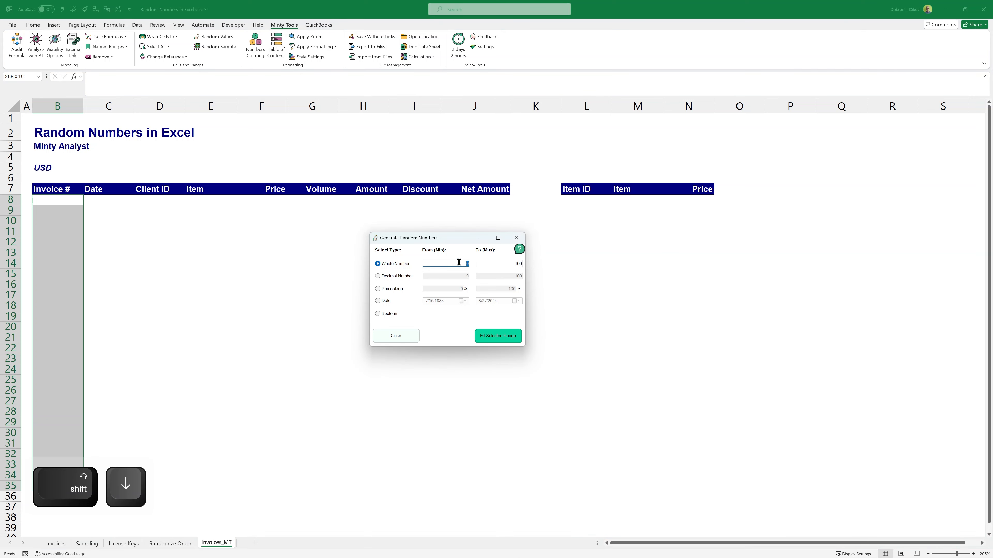
{"action": "type", "text": "123456789"}
{"action": "key", "text": "Tab"}
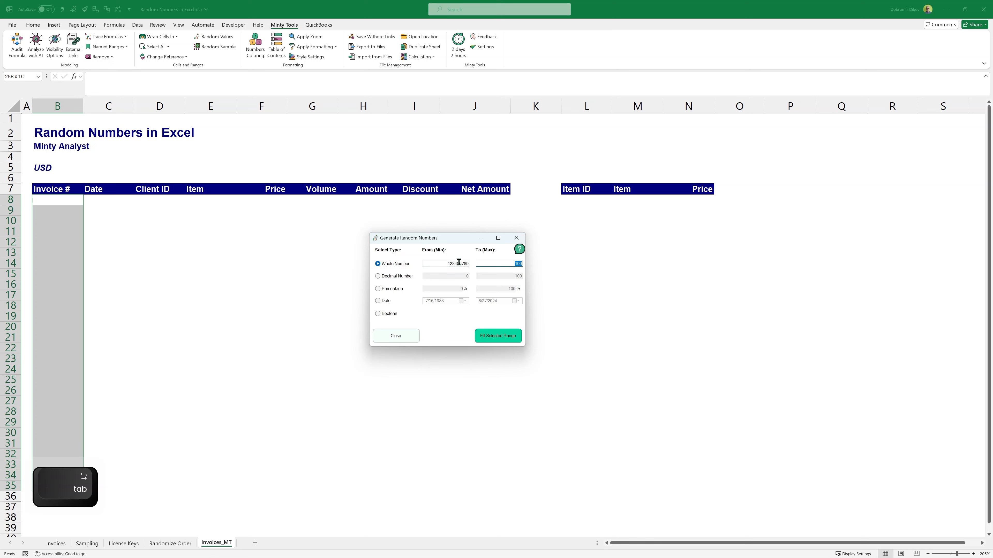
{"action": "type", "text": "999999999"}
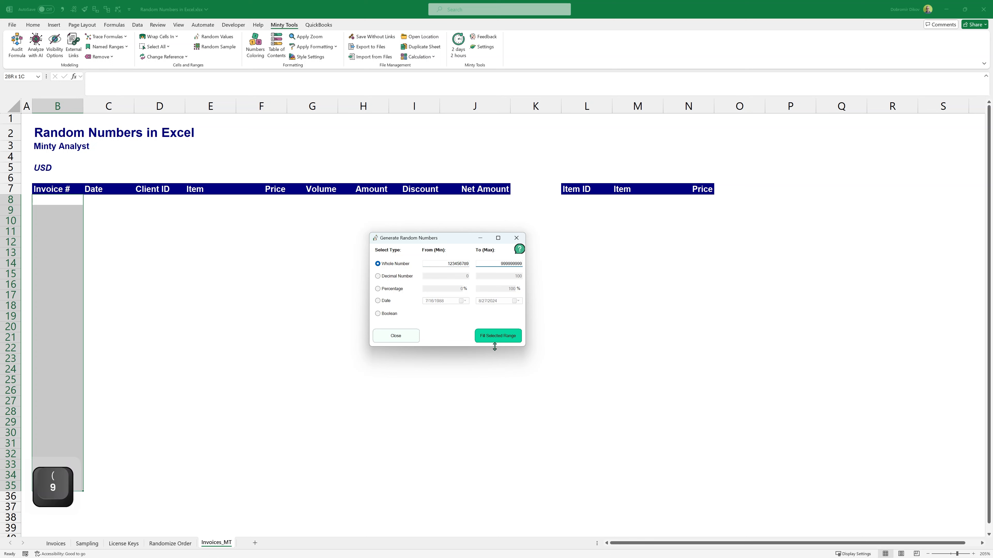
{"action": "left_click", "coordinate": [509, 337]}
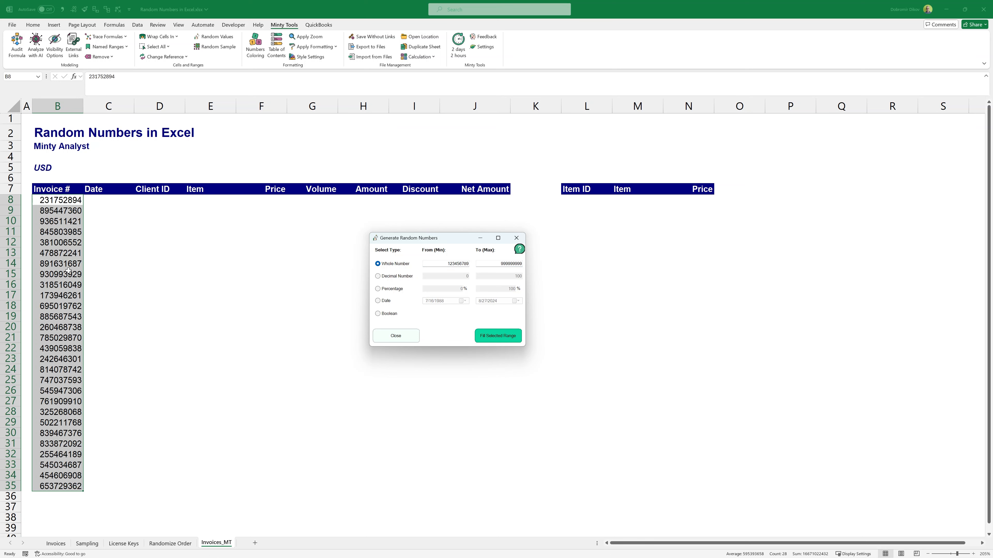
Step: Fill the Date cells C8:C35 with random dates, changing the start date's year to 2024
{"action": "left_click_drag", "start_coordinate": [113, 201], "coordinate": [114, 491]}
{"action": "left_click", "coordinate": [377, 301]}
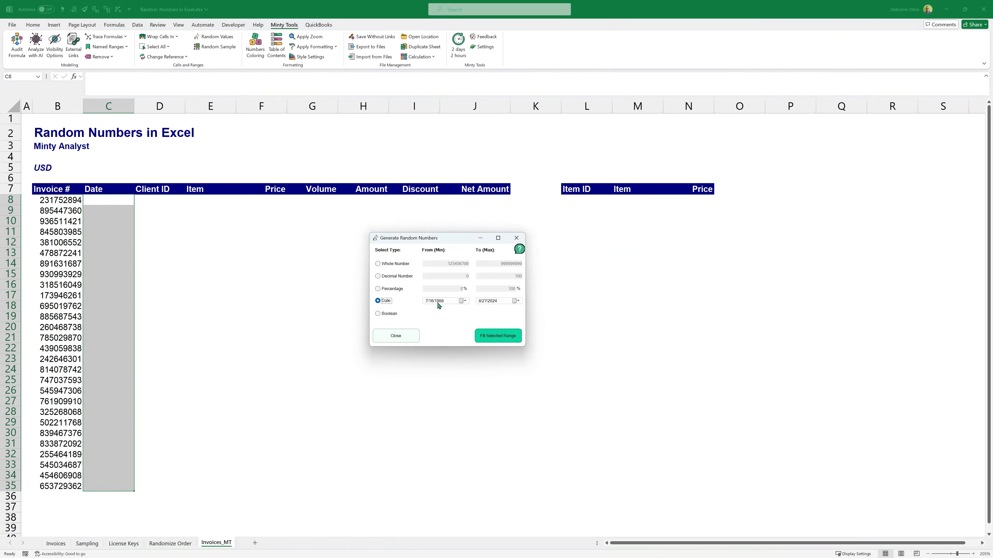
{"action": "left_click", "coordinate": [449, 302]}
{"action": "type", "text": "2024"}
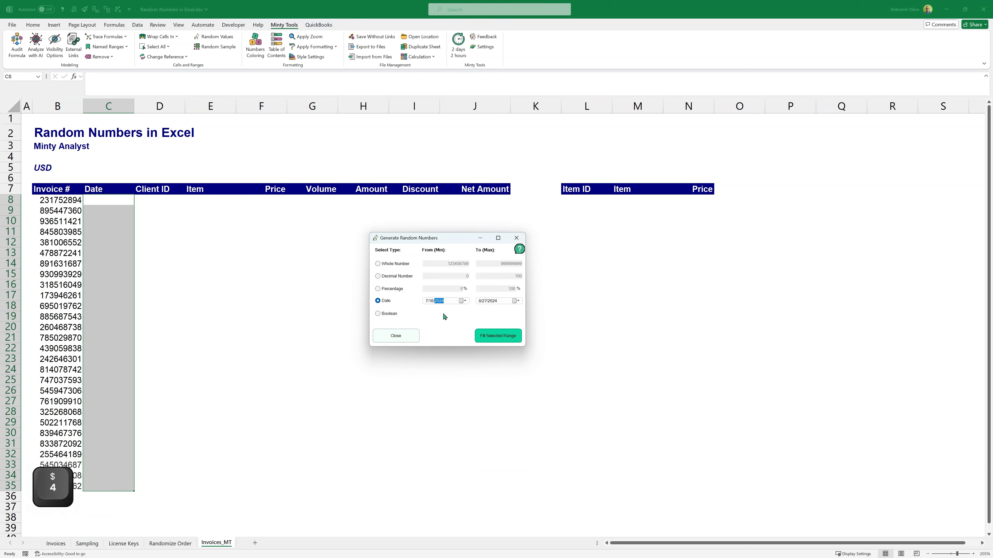
{"action": "left_click", "coordinate": [487, 338]}
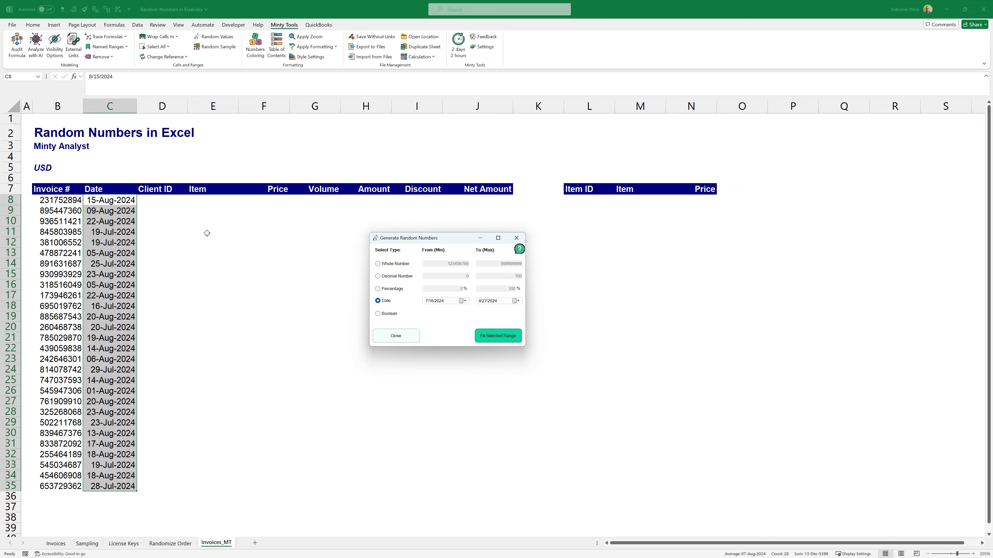
Step: Fill the Client ID cells D8:D35 with random whole numbers from 4000 to 6000
{"action": "left_click_drag", "start_coordinate": [158, 200], "coordinate": [183, 485]}
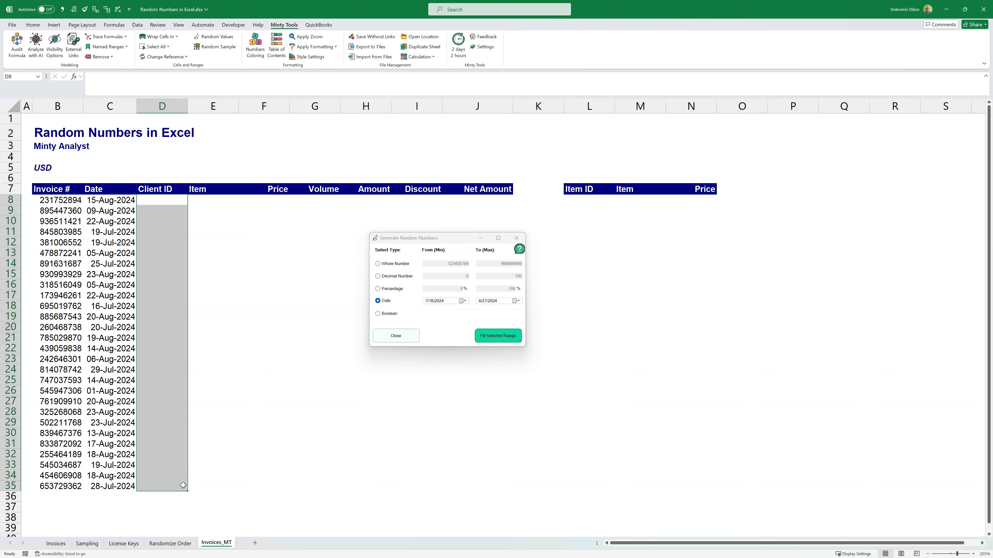
{"action": "left_click", "coordinate": [378, 264]}
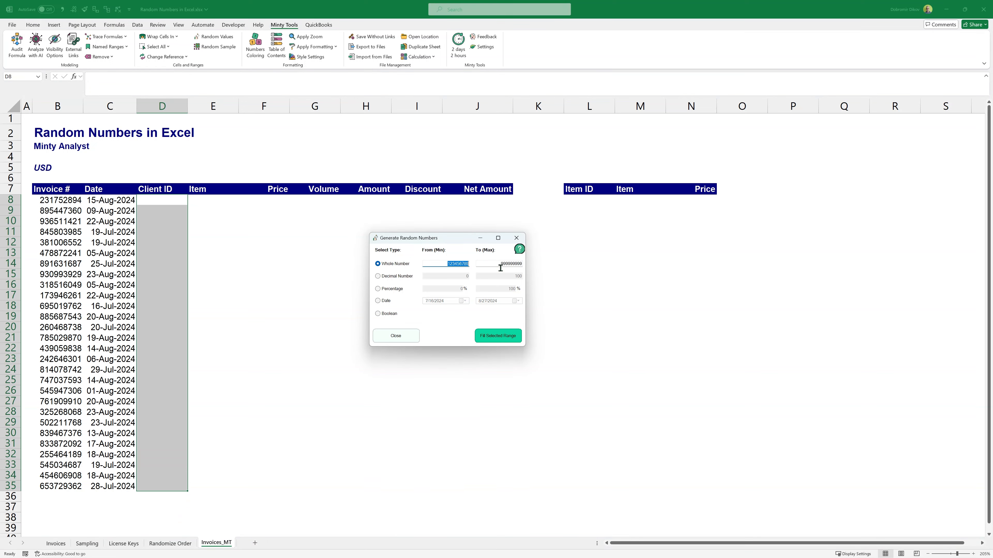
{"action": "type", "text": "4000"}
{"action": "key", "text": "Tab"}
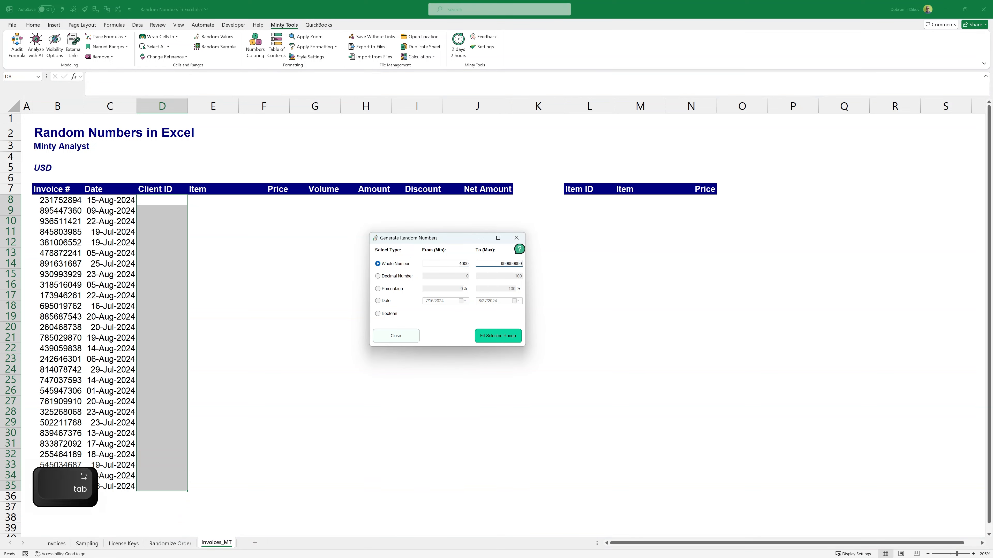
{"action": "type", "text": "6000"}
{"action": "left_click", "coordinate": [498, 336]}
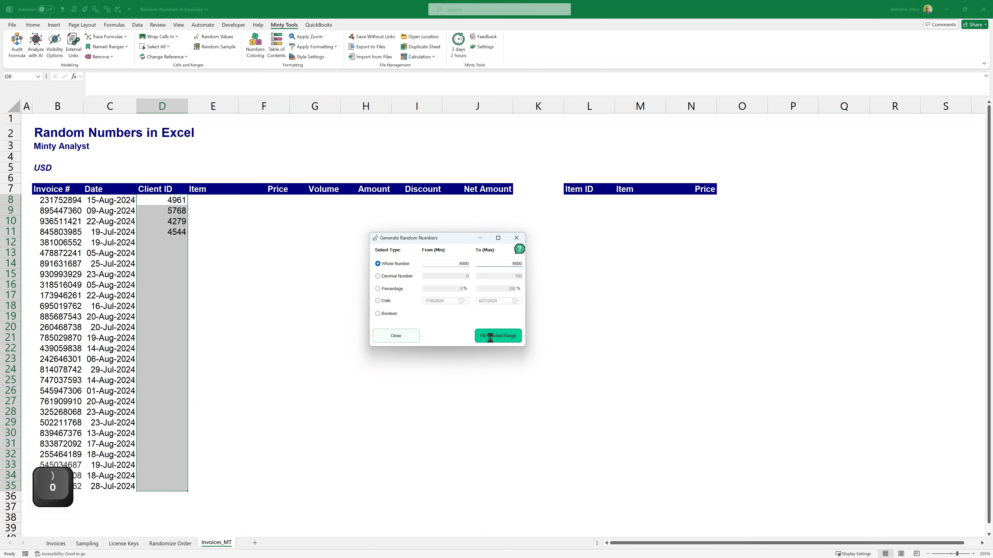
Step: Copy the item list L8:N12 from the Invoices sheet into the same cells on Invoices_MT
{"action": "left_click", "coordinate": [56, 544]}
{"action": "left_click_drag", "start_coordinate": [588, 198], "coordinate": [704, 243]}
{"action": "key", "text": "ctrl+c"}
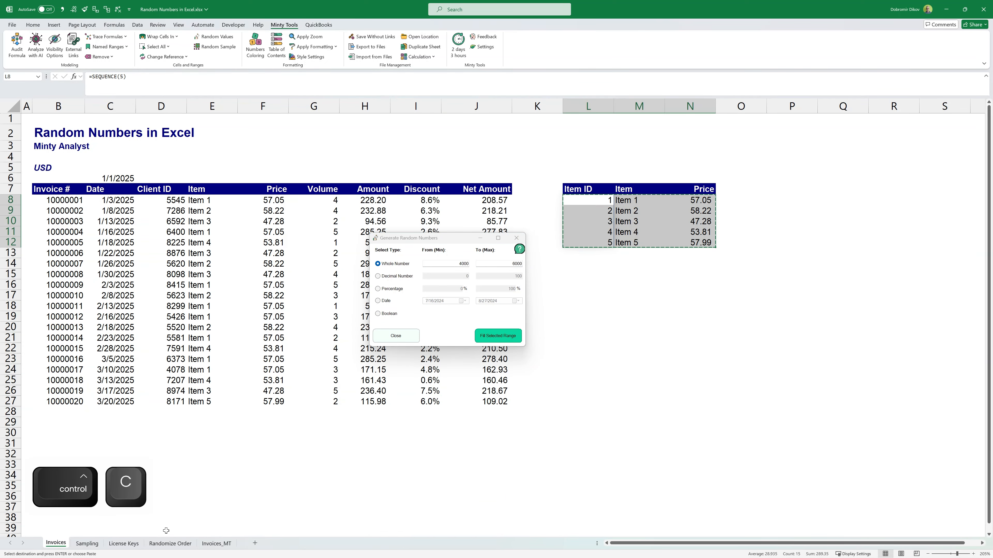
{"action": "left_click", "coordinate": [216, 543]}
{"action": "key", "text": "ctrl+v"}
Step: Fill the Item cells E8:E35 with random whole numbers from 1 to 5
{"action": "left_click_drag", "start_coordinate": [214, 203], "coordinate": [237, 488]}
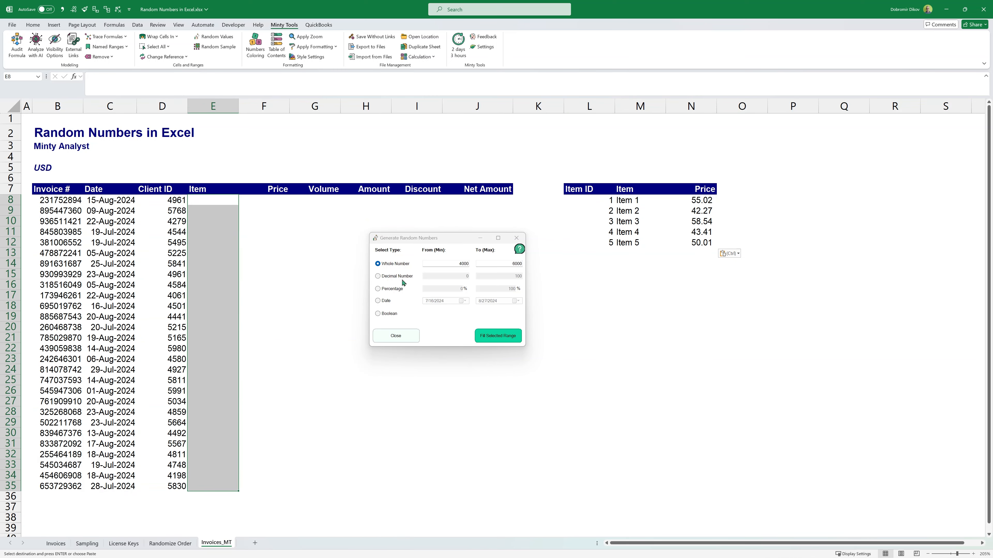
{"action": "left_click", "coordinate": [441, 265]}
{"action": "type", "text": "1"}
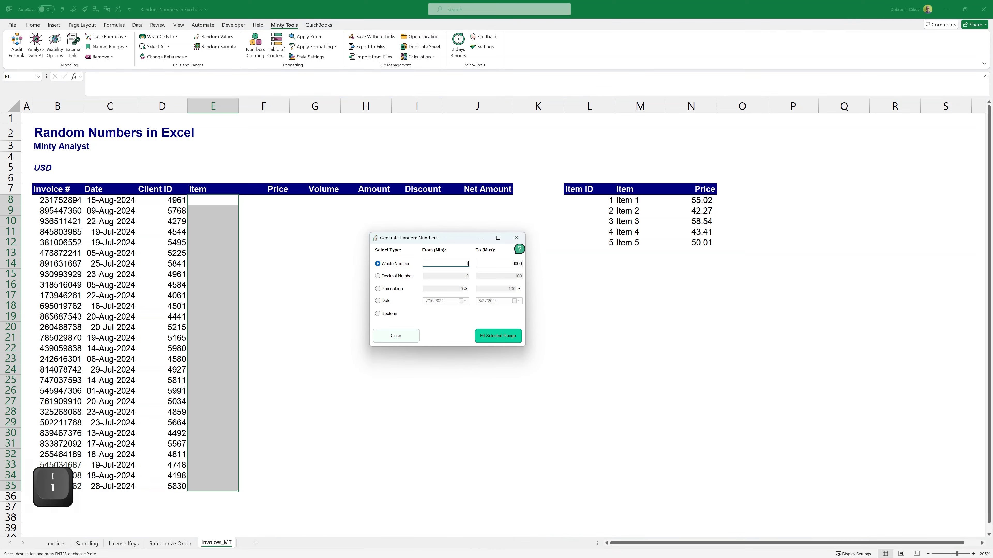
{"action": "left_click", "coordinate": [506, 266]}
{"action": "type", "text": "5"}
{"action": "left_click", "coordinate": [500, 335]}
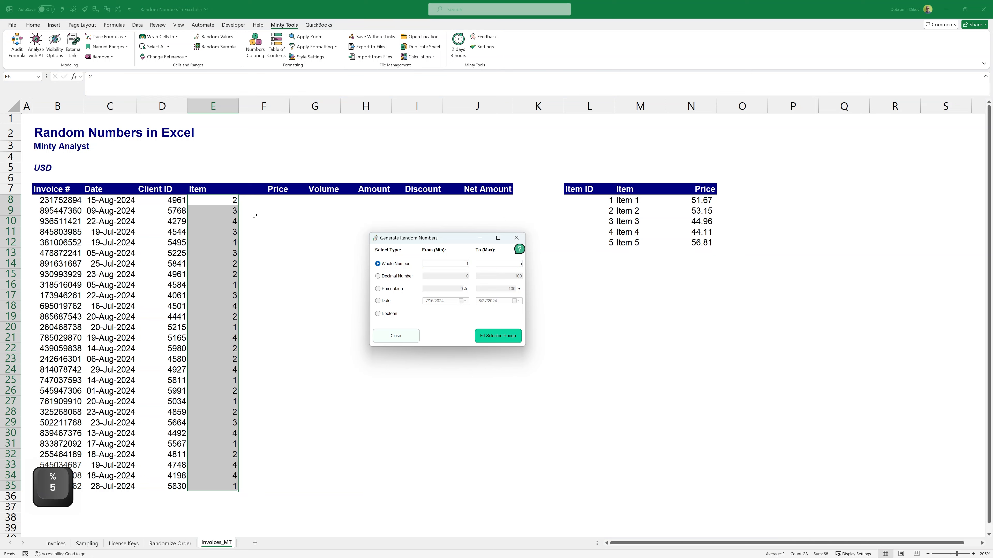
Step: Look up each item's price with =VLOOKUP(E8,$L$7:$N$12,3,0) in F8 and fill it down to F35
{"action": "left_click", "coordinate": [264, 200]}
{"action": "type", "text": "=VLOOKUP("}
{"action": "key", "text": "Left"}
{"action": "type", "text": ","}
{"action": "key", "text": "ctrl+Right"}
{"action": "key", "text": "Up"}
{"action": "key", "text": "ctrl+shift+Right"}
{"action": "key", "text": "ctrl+shift+Down"}
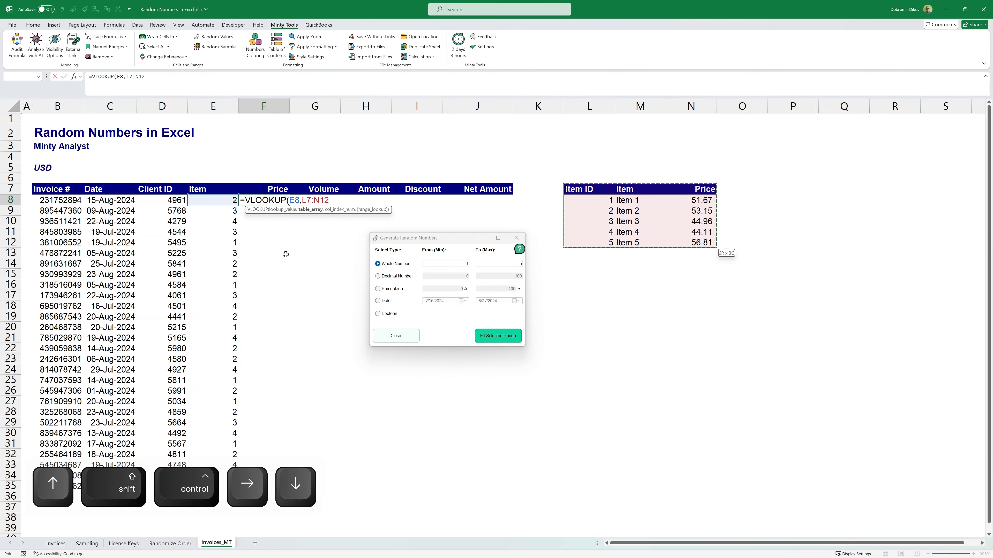
{"action": "key", "text": "F4"}
{"action": "type", "text": ",3,0)"}
{"action": "key", "text": "Return"}
{"action": "key", "text": "ctrl+Up"}
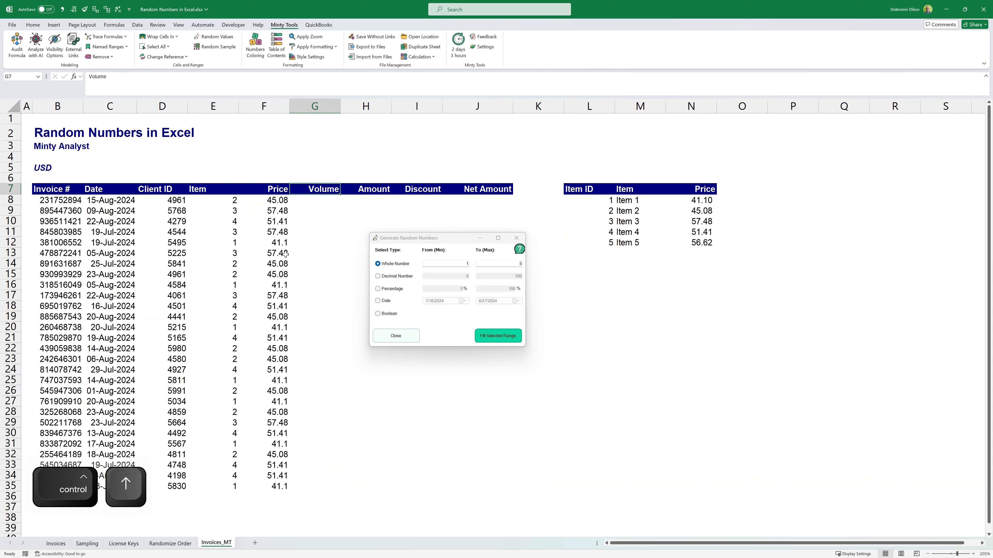
Step: Fill the Volume cells G8:G35 with random whole numbers from 2 to 58
{"action": "key", "text": "Down"}
{"action": "key", "text": "Left"}
{"action": "key", "text": "ctrl+Down"}
{"action": "key", "text": "Right"}
{"action": "key", "text": "ctrl+shift+Up"}
{"action": "key", "text": "shift+Down"}
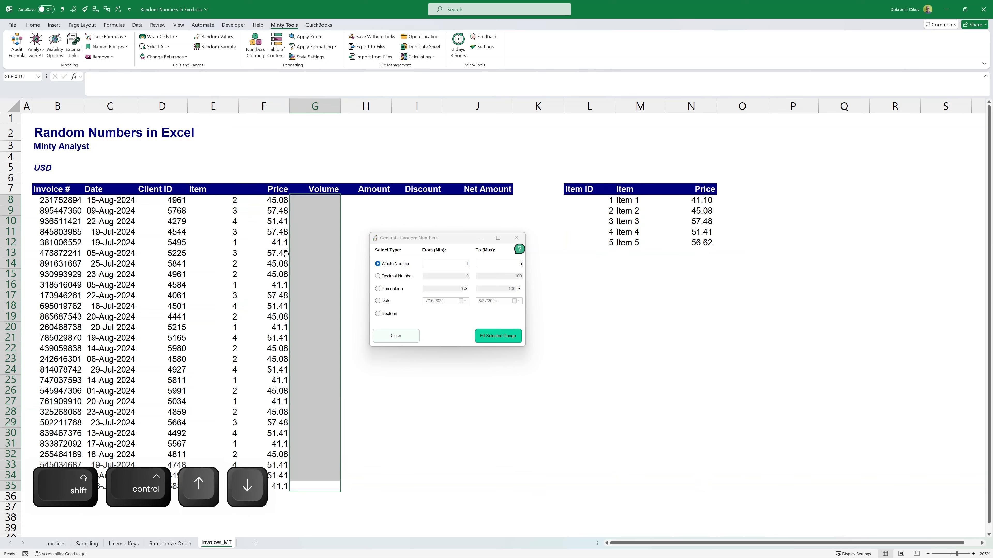
{"action": "left_click_drag", "start_coordinate": [465, 266], "coordinate": [478, 267]}
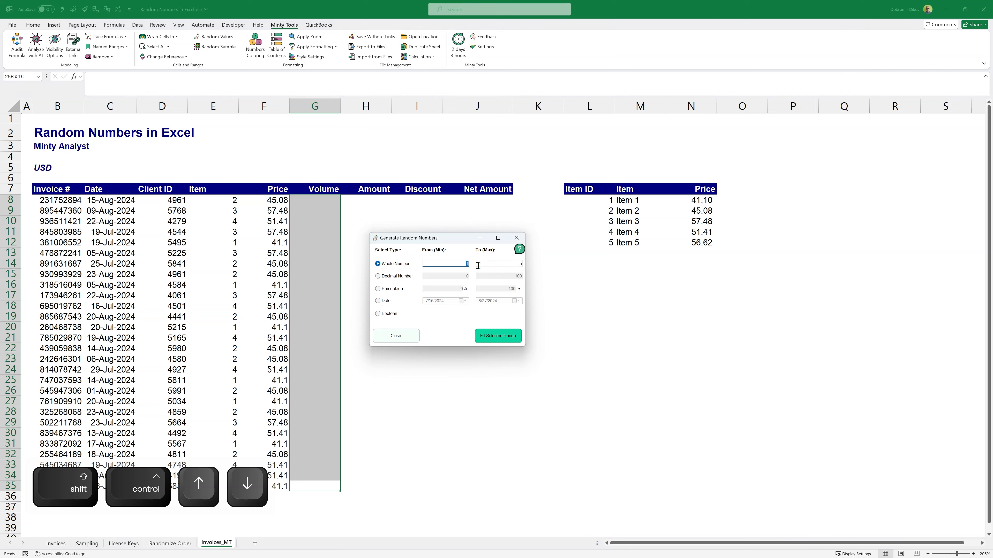
{"action": "type", "text": "2"}
{"action": "key", "text": "Tab"}
{"action": "type", "text": "8"}
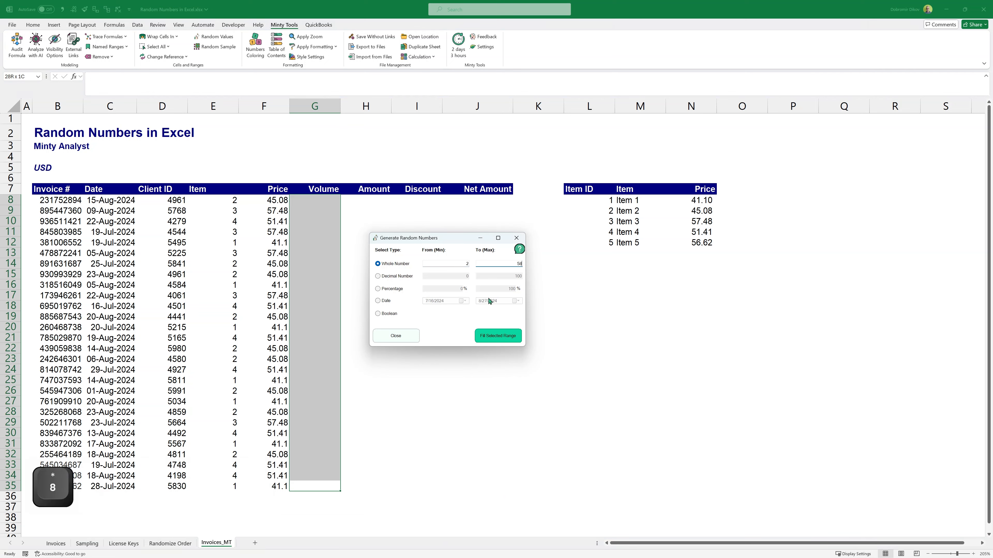
{"action": "left_click", "coordinate": [495, 336]}
Step: Calculate the Amount with =F8*G8 in H8 and fill it down to H35, moving the generator dialog clear of the data
{"action": "left_click", "coordinate": [366, 201]}
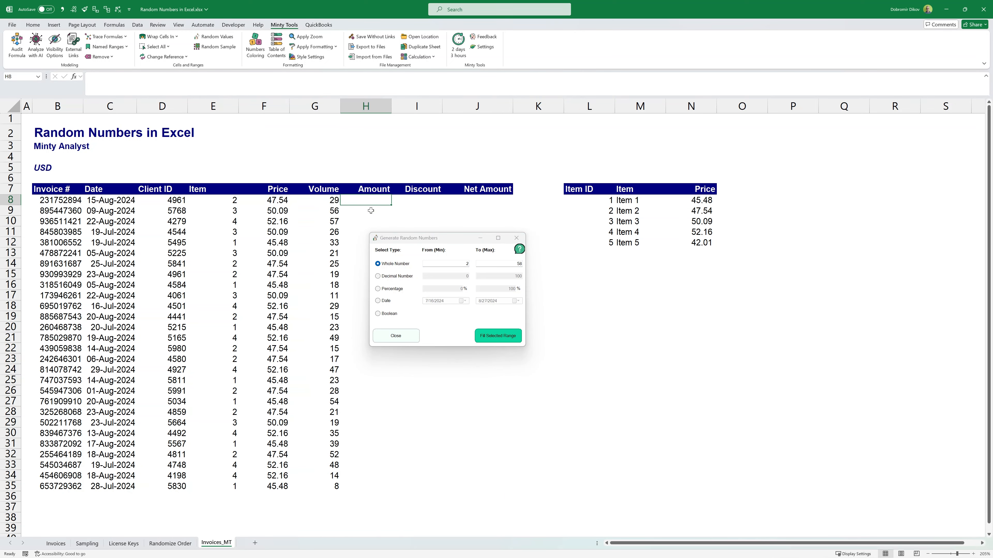
{"action": "type", "text": "="}
{"action": "key", "text": "Left"}
{"action": "key", "text": "Left"}
{"action": "type", "text": "*"}
{"action": "key", "text": "Left"}
{"action": "key", "text": "Return"}
{"action": "key", "text": "Up"}
{"action": "left_click_drag", "start_coordinate": [409, 238], "coordinate": [634, 287]}
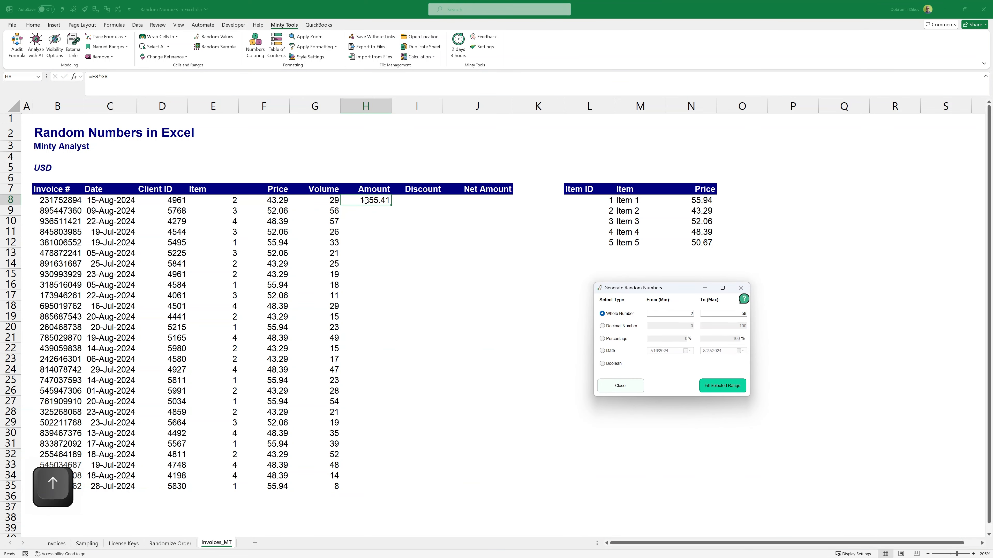
{"action": "left_click", "coordinate": [357, 485], "text": "shift"}
{"action": "key", "text": "ctrl+d"}
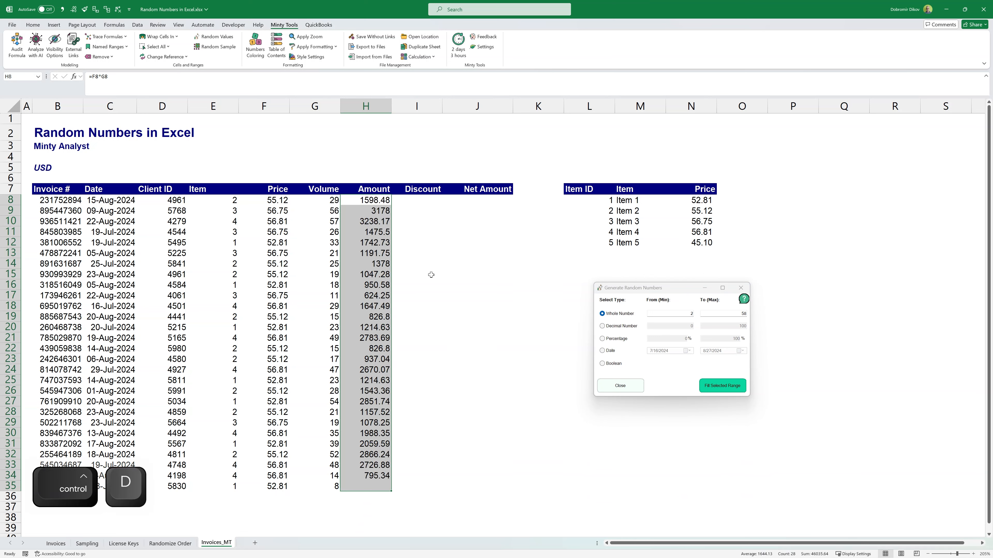
Step: Fill the Discount cells I8:I35 with random percentages from 0% to 10%
{"action": "left_click_drag", "start_coordinate": [417, 200], "coordinate": [402, 486]}
{"action": "left_click_drag", "start_coordinate": [678, 313], "coordinate": [702, 315]}
{"action": "left_click", "coordinate": [617, 339]}
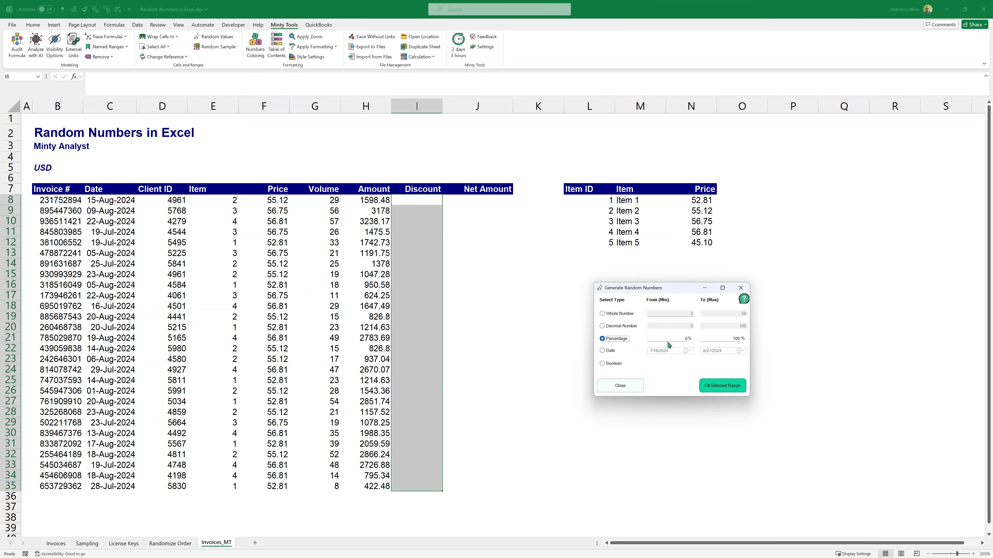
{"action": "left_click", "coordinate": [726, 341]}
{"action": "key", "text": "Delete"}
{"action": "left_click", "coordinate": [722, 387]}
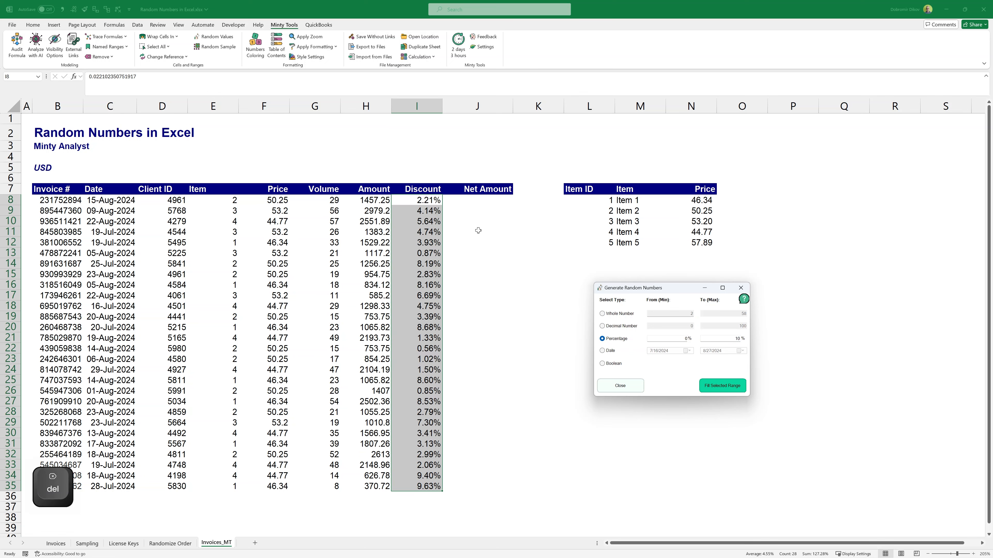
Step: Calculate the Net Amount with =(1-I8)*H8 in J8 and fill it down to J35
{"action": "left_click", "coordinate": [476, 199]}
{"action": "type", "text": "=(1-"}
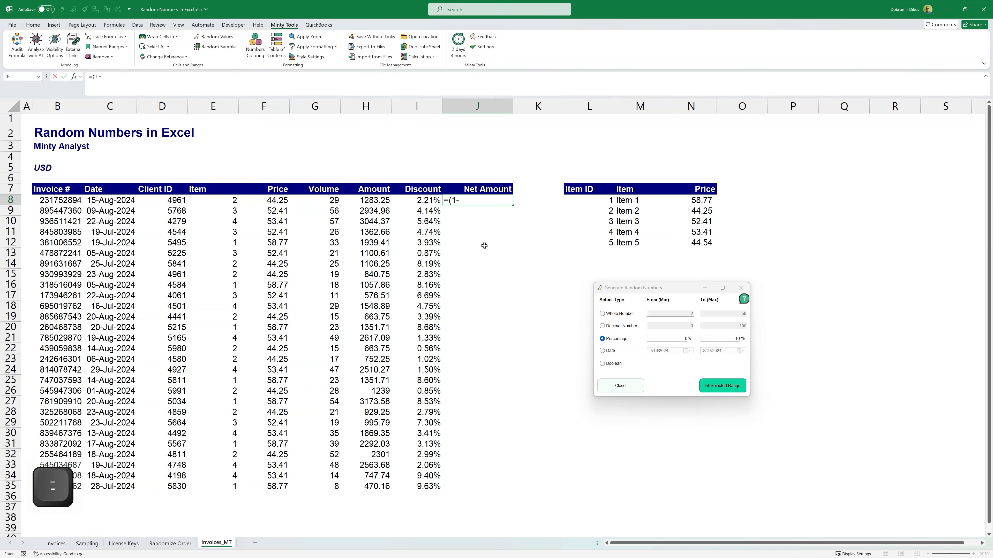
{"action": "key", "text": "Left"}
{"action": "type", "text": ")*H8"}
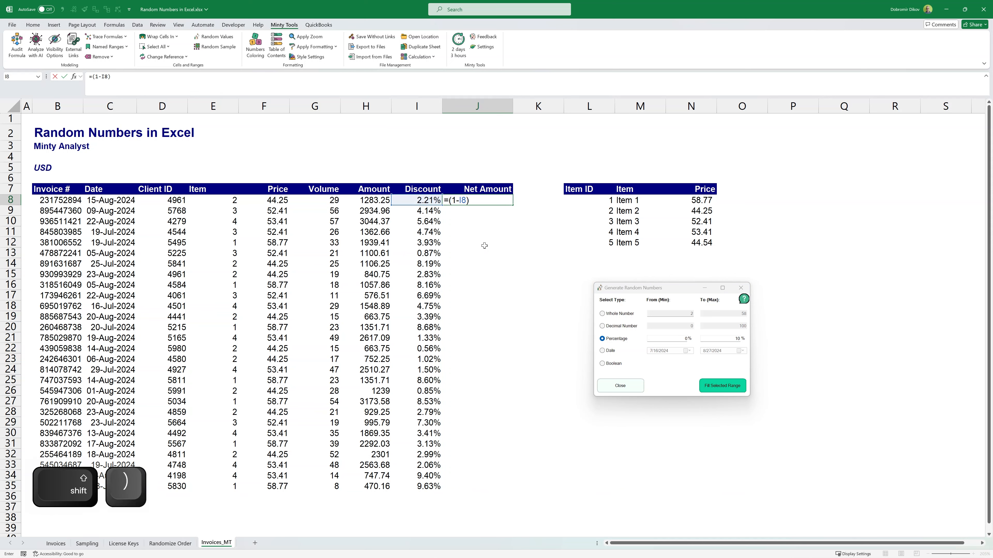
{"action": "key", "text": "Return"}
{"action": "key", "text": "Up"}
{"action": "key", "text": "Left"}
{"action": "key", "text": "ctrl+Down"}
{"action": "key", "text": "Right"}
{"action": "key", "text": "ctrl+shift+Up"}
{"action": "key", "text": "ctrl+d"}
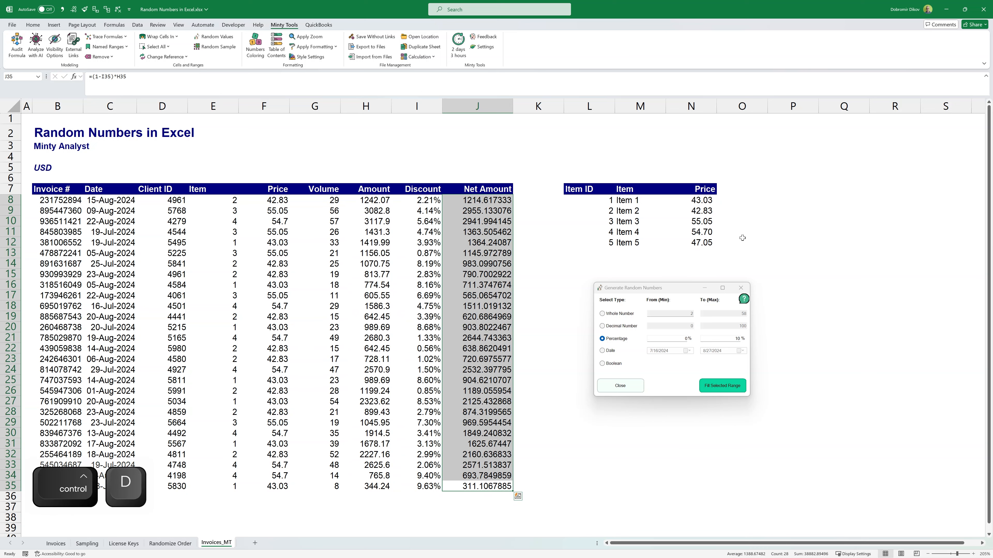
Step: Fill the item list's Price cells N8:N12 with random decimal numbers from 20 to 50 and close the generator
{"action": "left_click", "coordinate": [682, 203]}
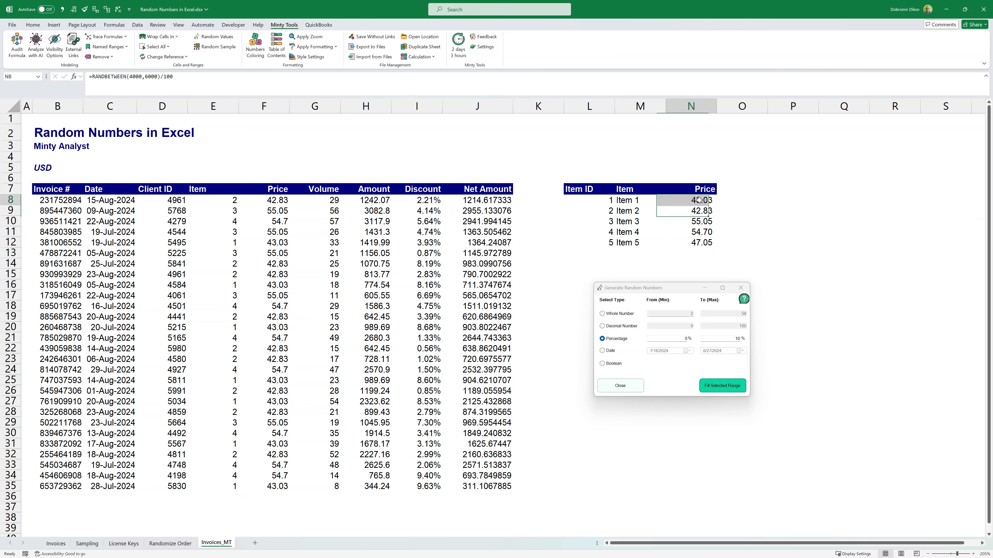
{"action": "left_click_drag", "start_coordinate": [692, 200], "coordinate": [692, 243]}
{"action": "left_click", "coordinate": [628, 326]}
{"action": "left_click", "coordinate": [678, 325]}
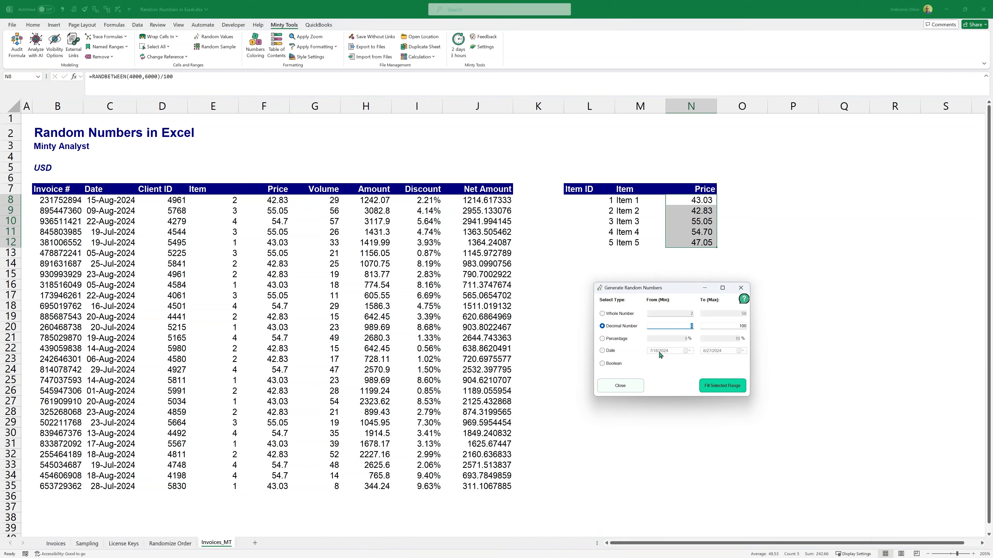
{"action": "type", "text": "20"}
{"action": "key", "text": "Tab"}
{"action": "type", "text": "50"}
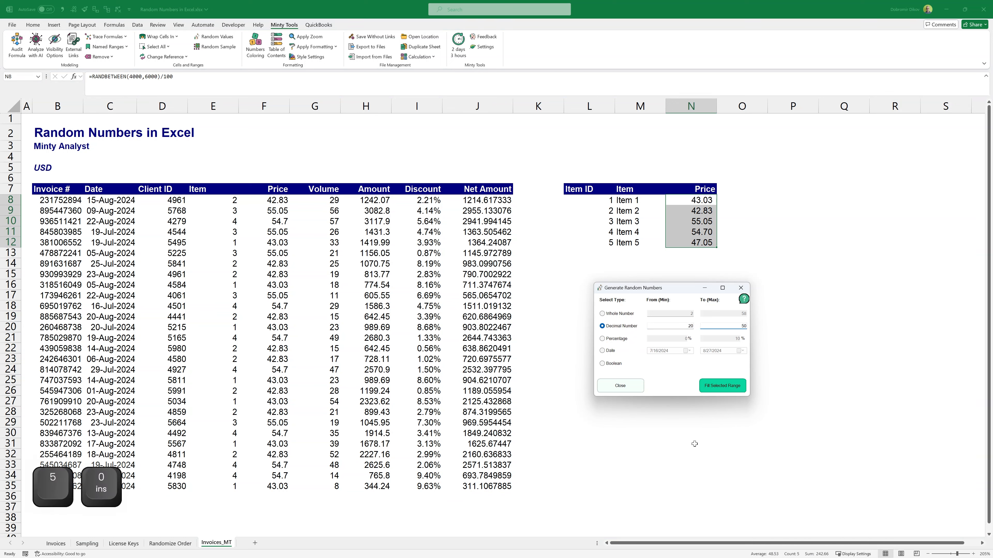
{"action": "left_click", "coordinate": [722, 385]}
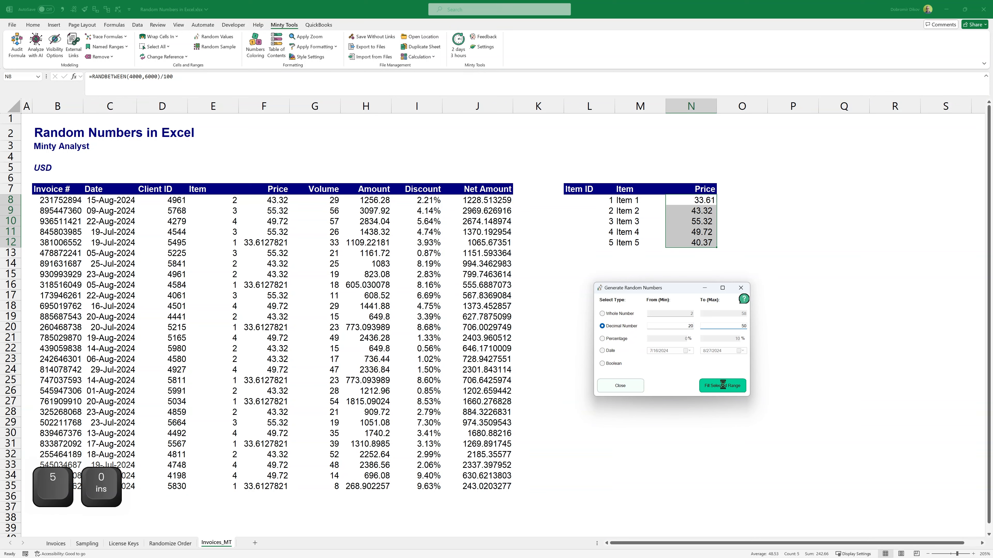
{"action": "left_click", "coordinate": [635, 386]}
Step: Refill the Item cells E8:E35 with random whole numbers from 1 to 5, generating the set repeatedly
{"action": "left_click", "coordinate": [432, 238]}
{"action": "left_click_drag", "start_coordinate": [226, 202], "coordinate": [227, 487]}
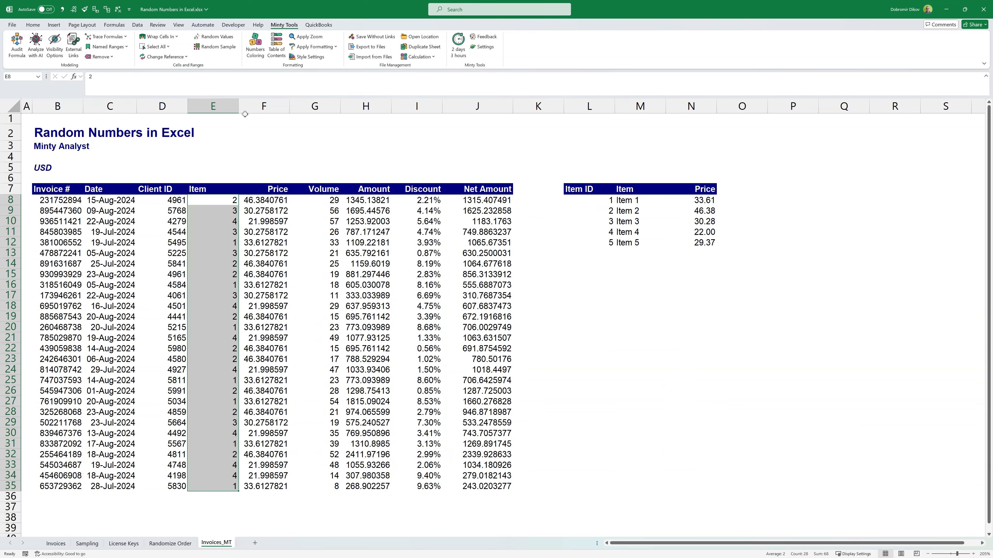
{"action": "left_click", "coordinate": [214, 38]}
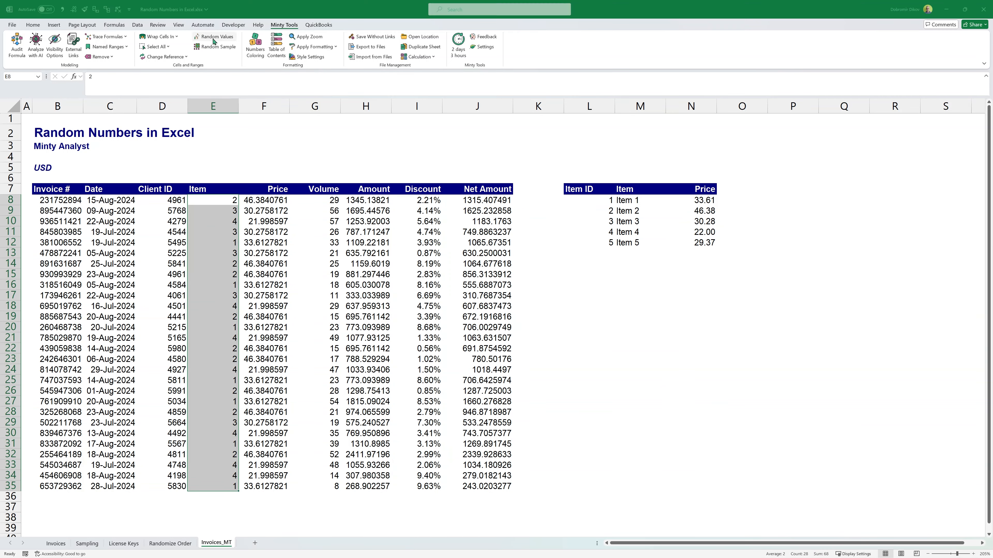
{"action": "left_click", "coordinate": [504, 253]}
{"action": "type", "text": "1"}
{"action": "key", "text": "Tab"}
{"action": "type", "text": "5"}
{"action": "left_click", "coordinate": [556, 326]}
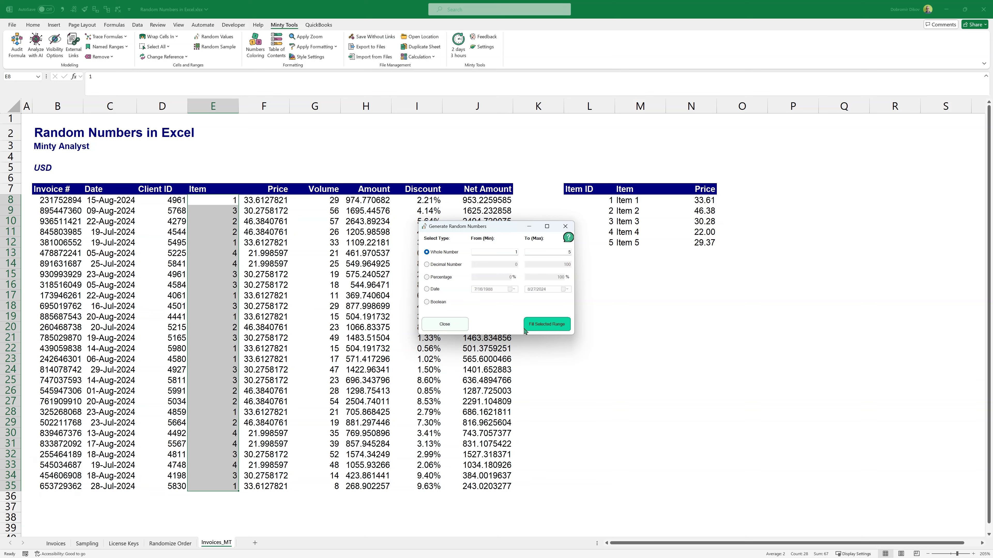
{"action": "left_click", "coordinate": [535, 330]}
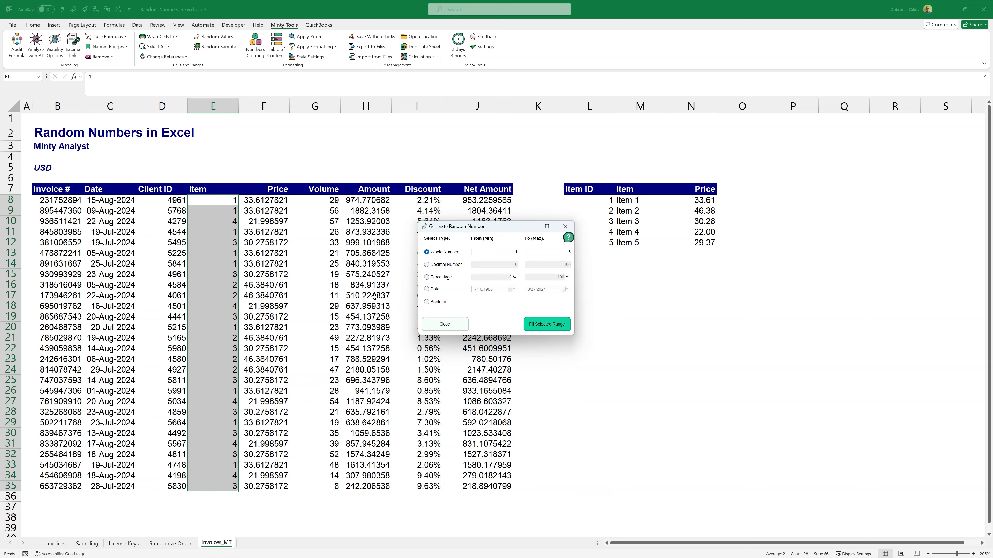
{"action": "left_click", "coordinate": [256, 200]}
{"action": "left_click", "coordinate": [264, 232]}
{"action": "left_click", "coordinate": [272, 285]}
{"action": "left_click_drag", "start_coordinate": [221, 199], "coordinate": [217, 487]}
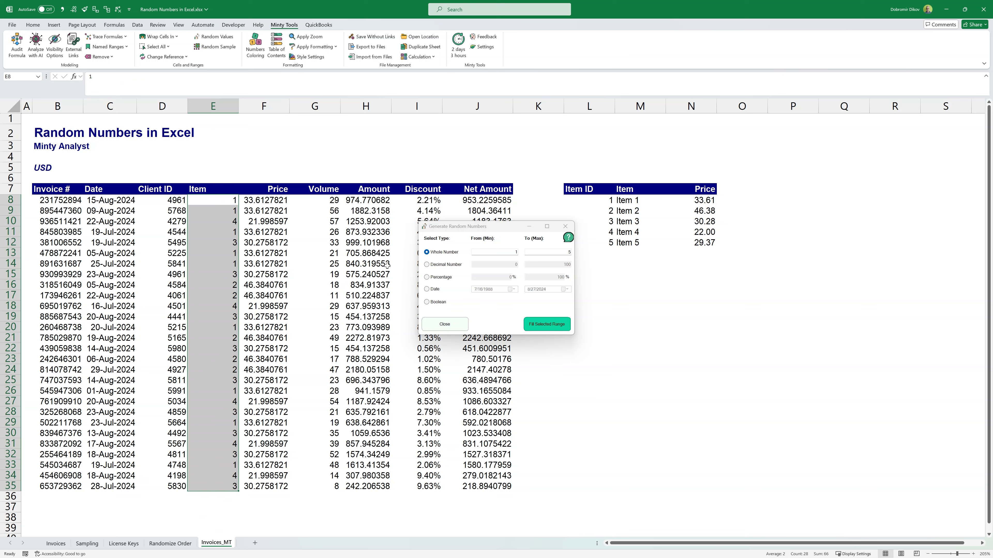
{"action": "left_click", "coordinate": [412, 227]}
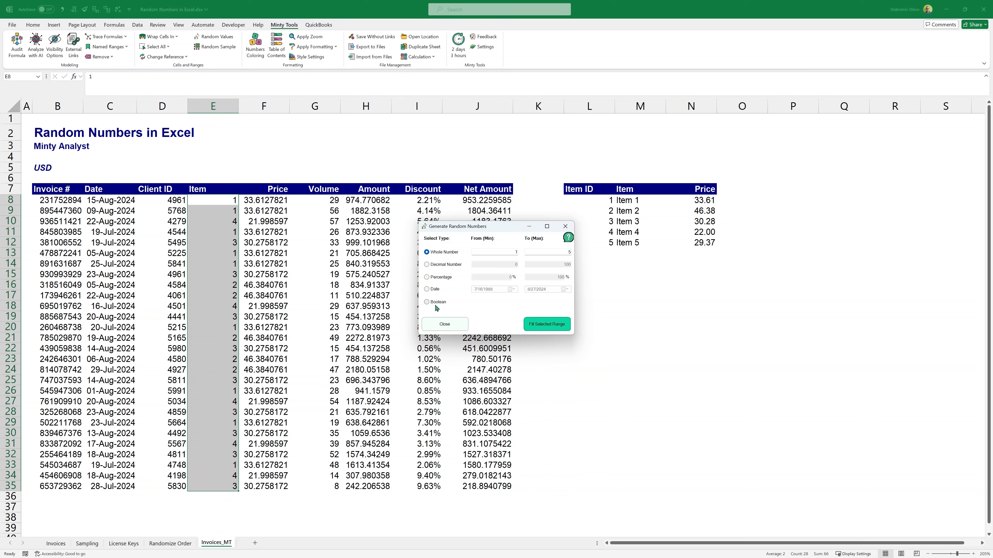
Step: Fill the empty cells K8:K35 beside Net Amount with random Boolean values, moving the generator dialog clear of the data
{"action": "left_click_drag", "start_coordinate": [462, 230], "coordinate": [634, 289]}
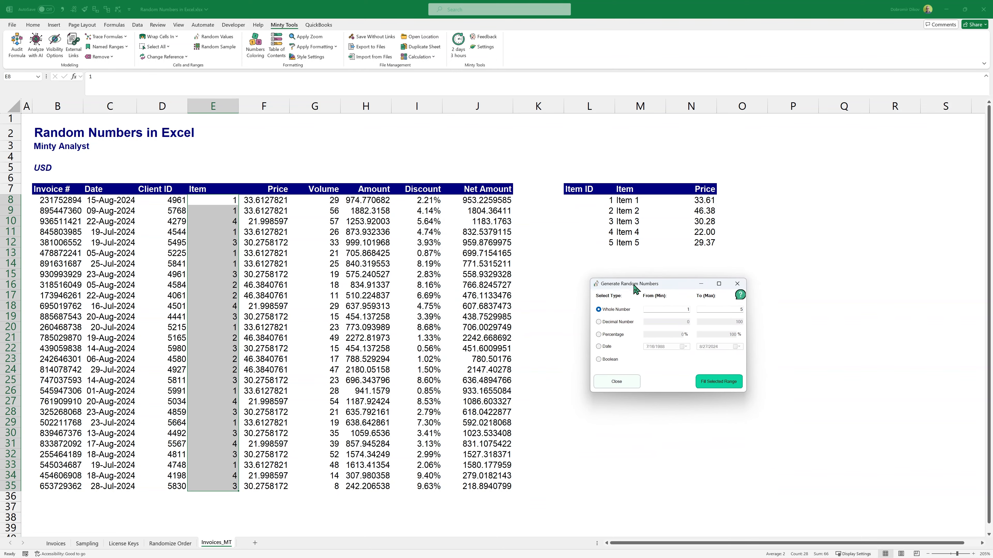
{"action": "left_click_drag", "start_coordinate": [525, 201], "coordinate": [547, 490]}
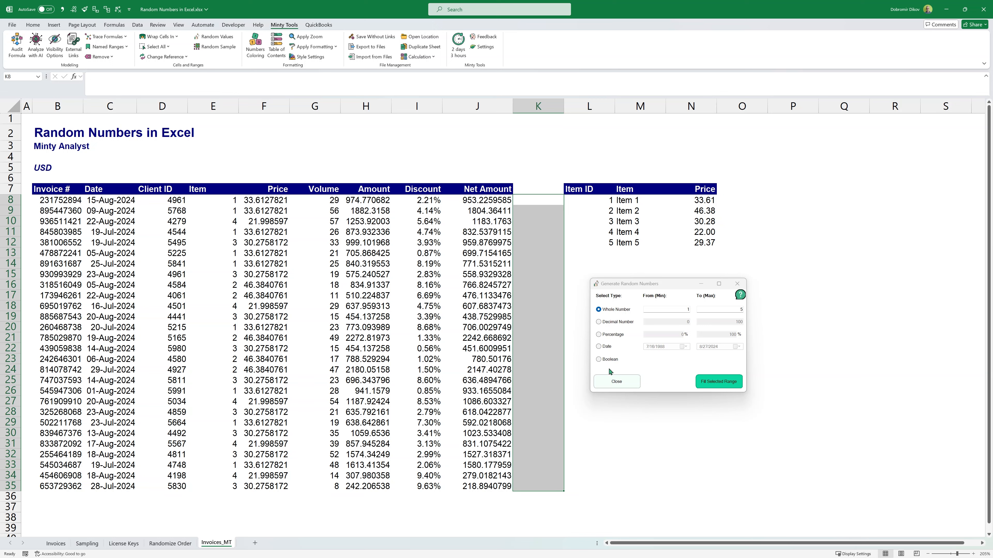
{"action": "left_click", "coordinate": [611, 361]}
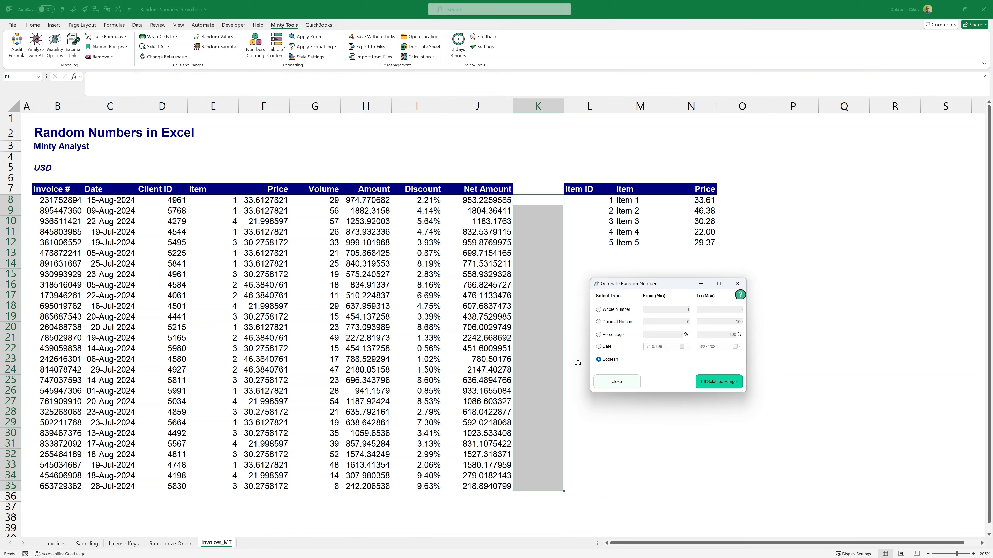
{"action": "left_click", "coordinate": [705, 383]}
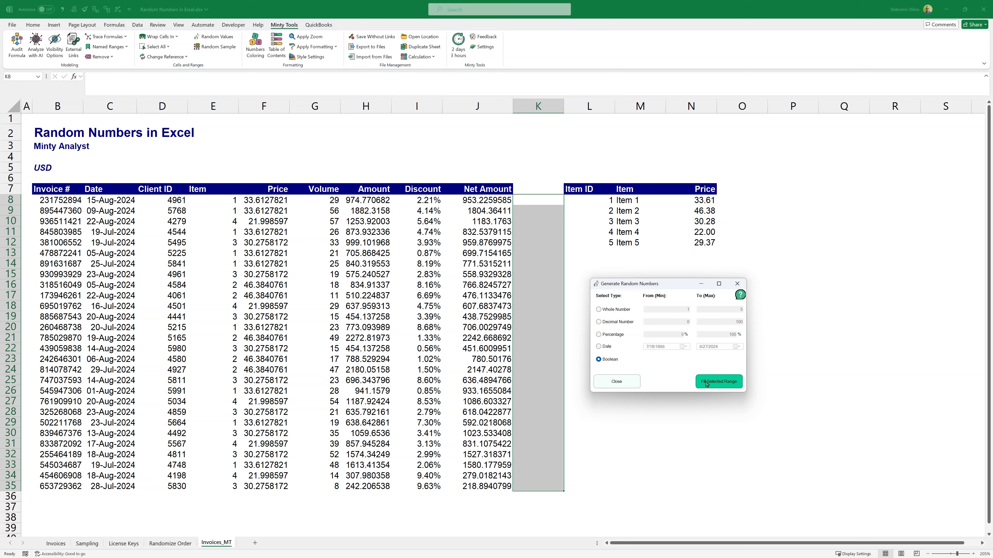